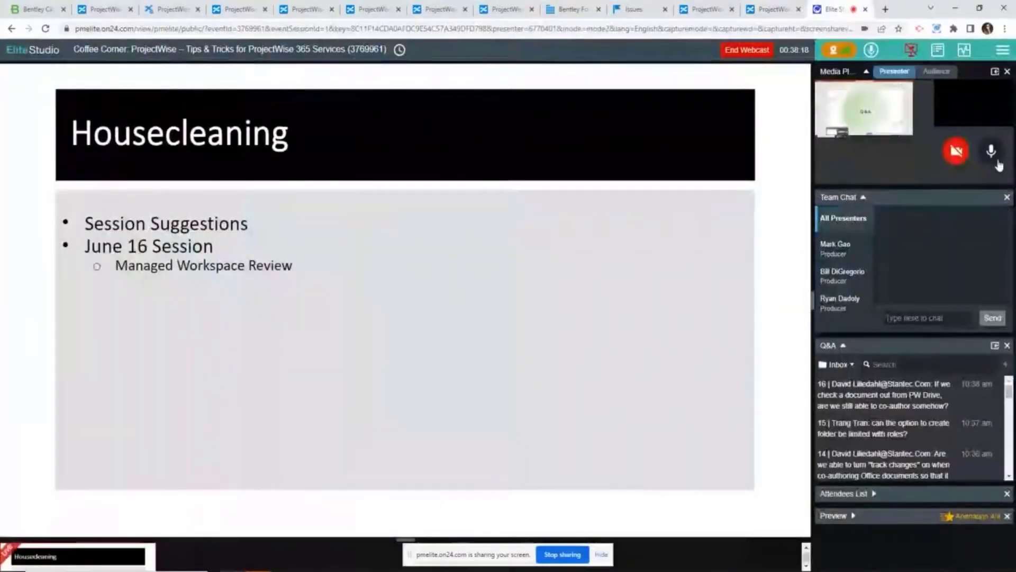
Mute and unmute the presenter microphone, then share the MetroStation-ISO19650 documents in ProjectWise Explorer.
click(994, 158)
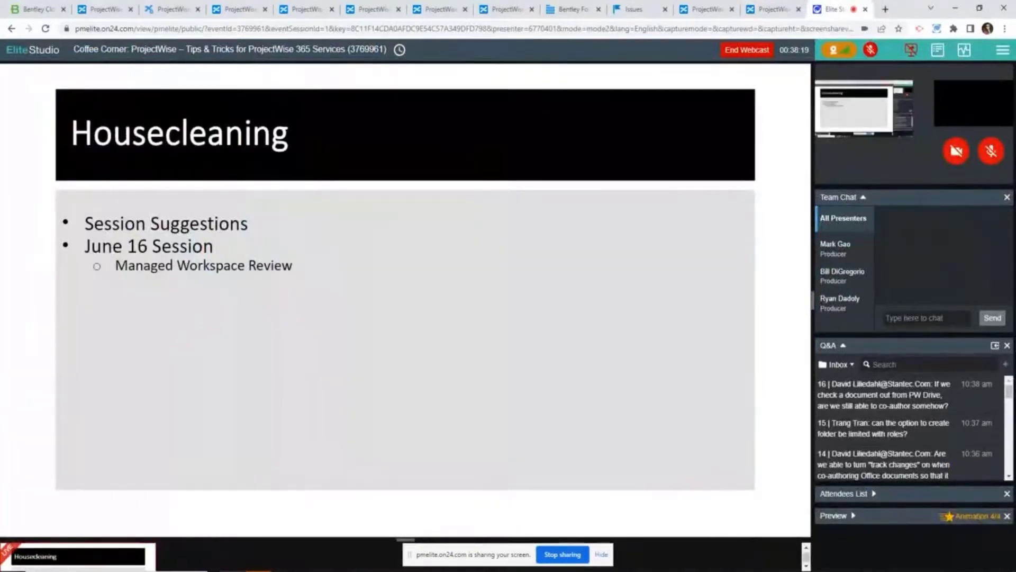
click(993, 155)
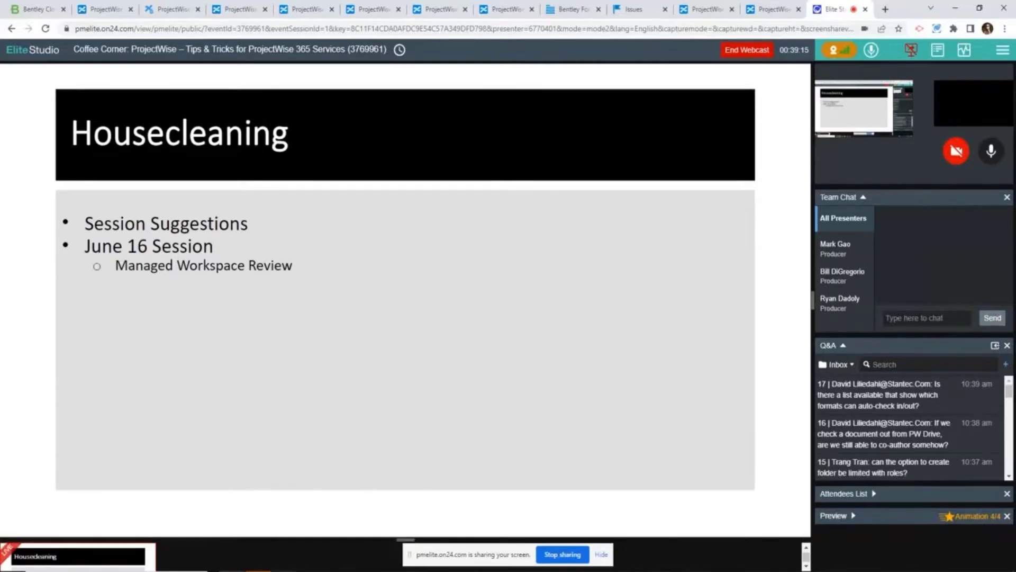
click(339, 550)
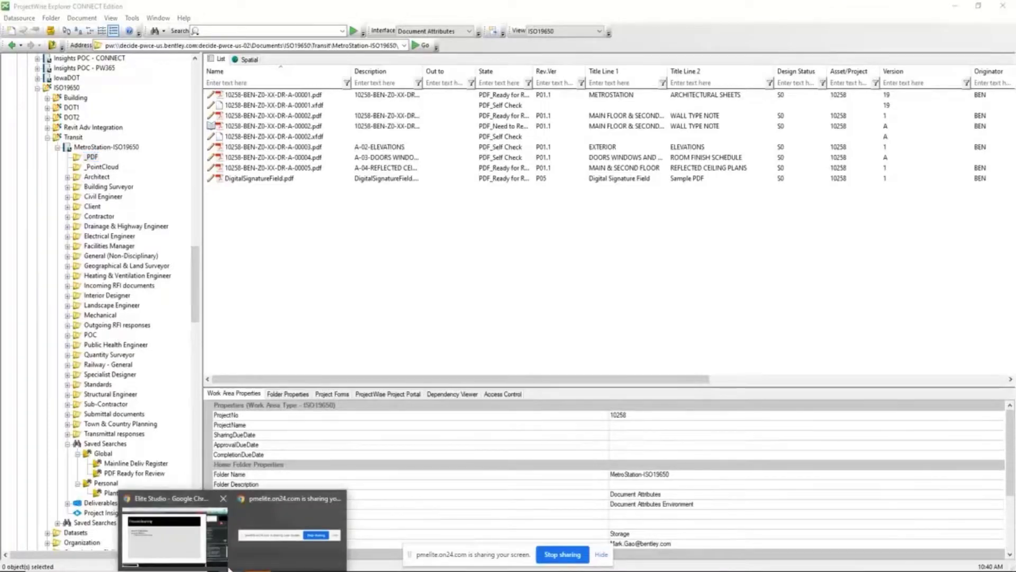
Show the AutoCreation folder's project report.docx, Project timeline1.xlsx and PDF folder on the web and in synced File Explorer.
click(176, 545)
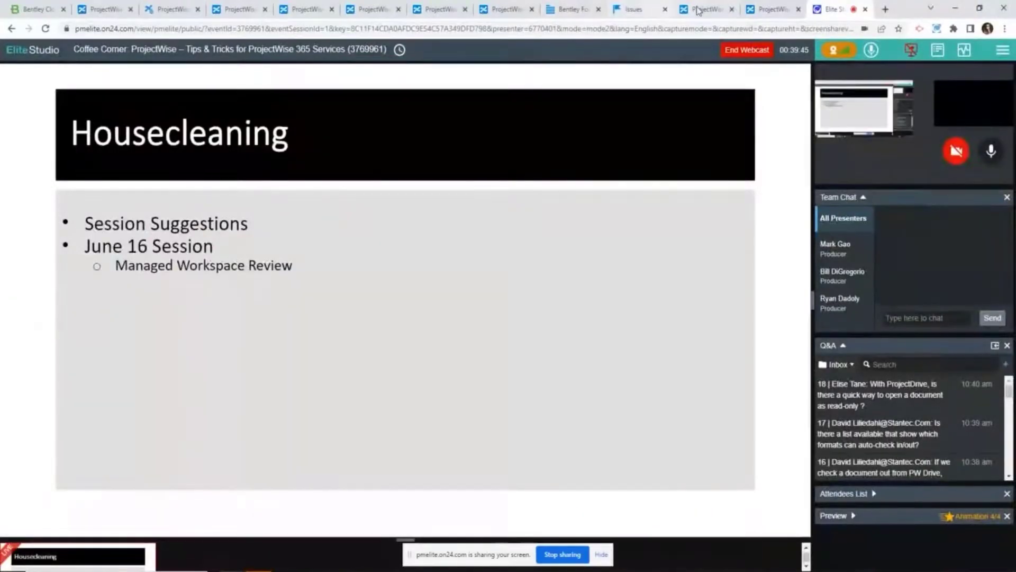
click(759, 12)
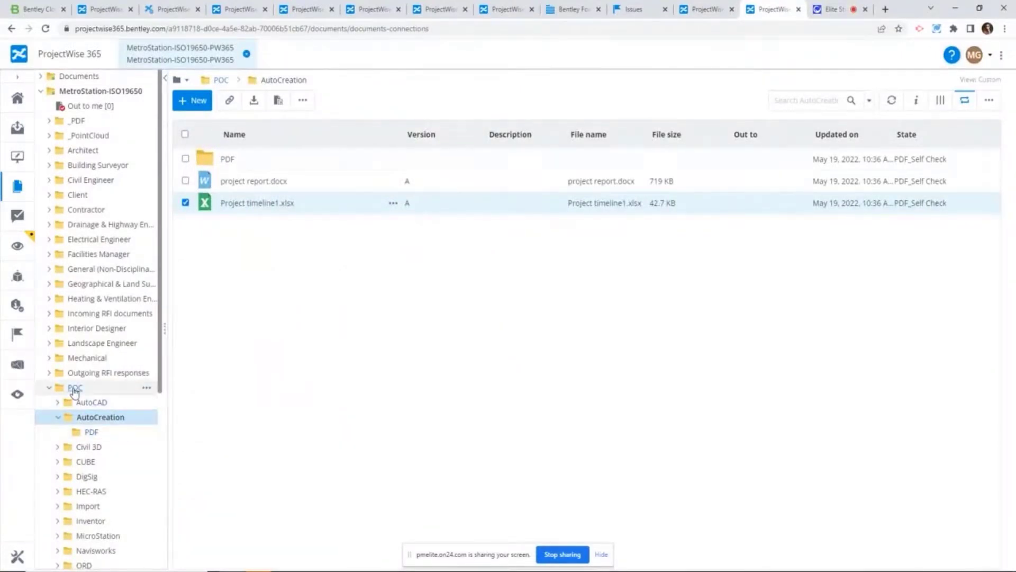
mouse_move(286, 571)
click(328, 538)
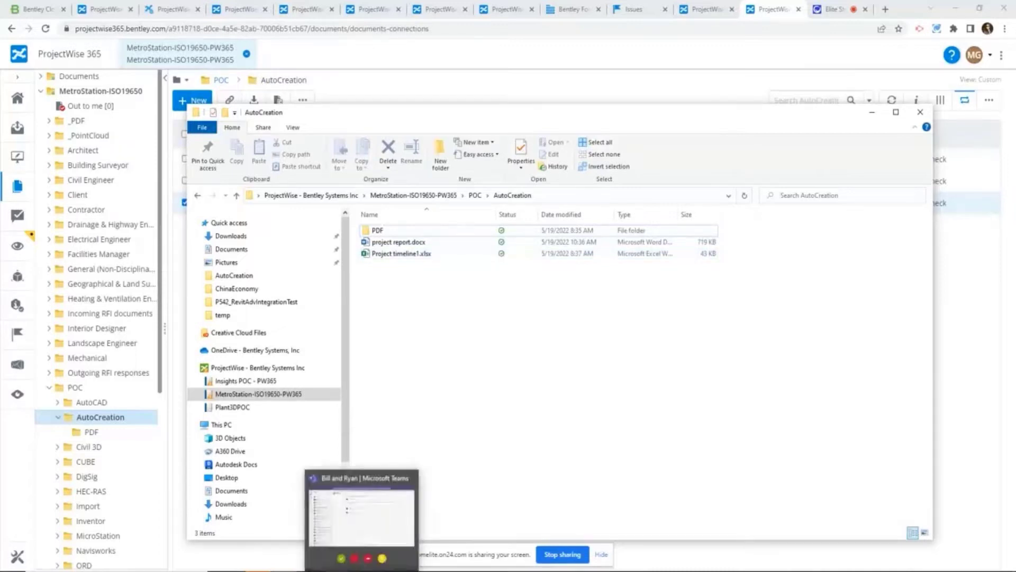
Go back to the Elite Studio tab to read the Q&A, then open a new Google tab.
mouse_move(336, 571)
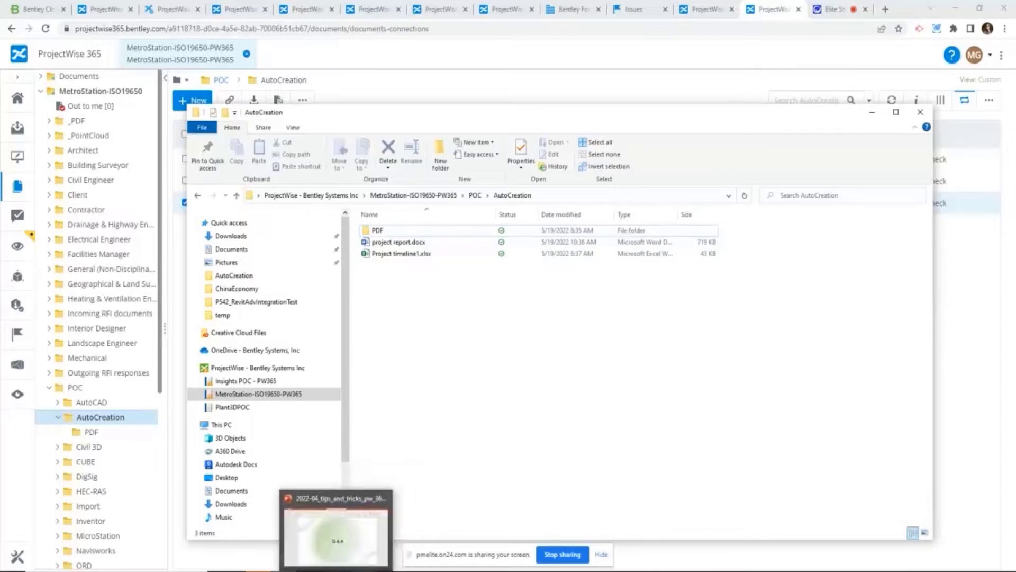
click(832, 12)
click(832, 12)
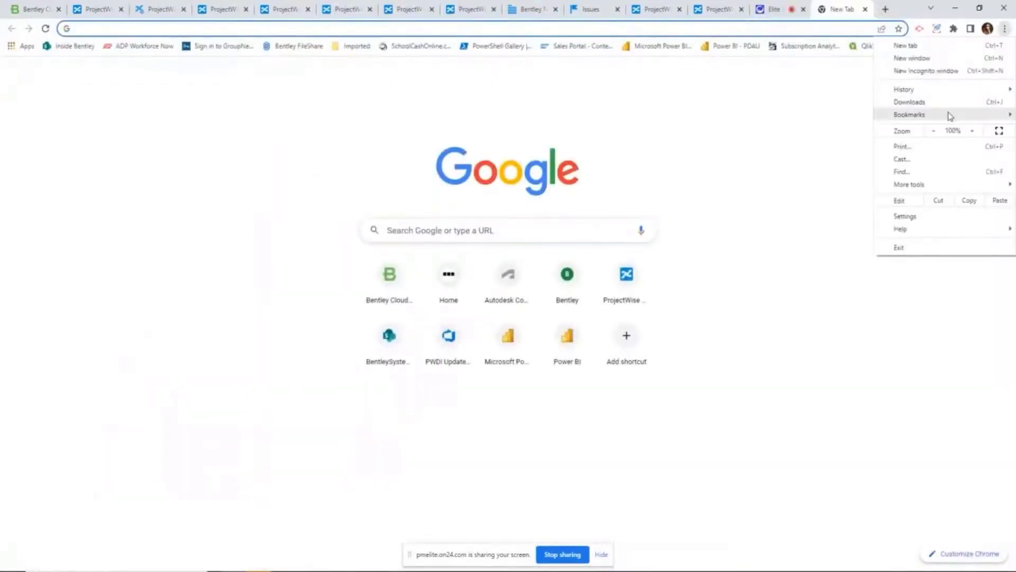
Open Bentley Product Documentation and, via a 'wise web' search, the English ProjectWise Web and Drive Help.
mouse_move(948, 114)
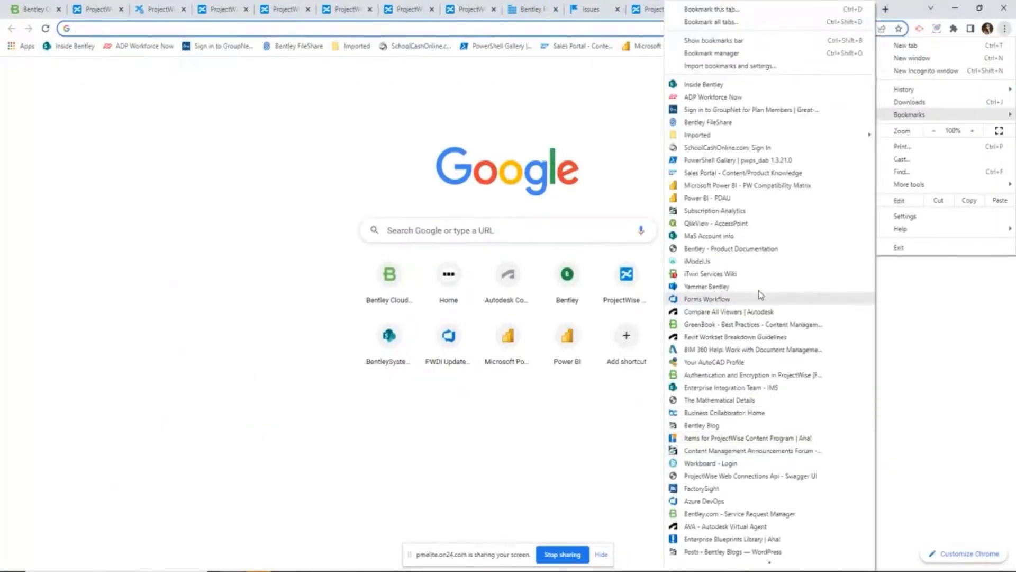
click(751, 248)
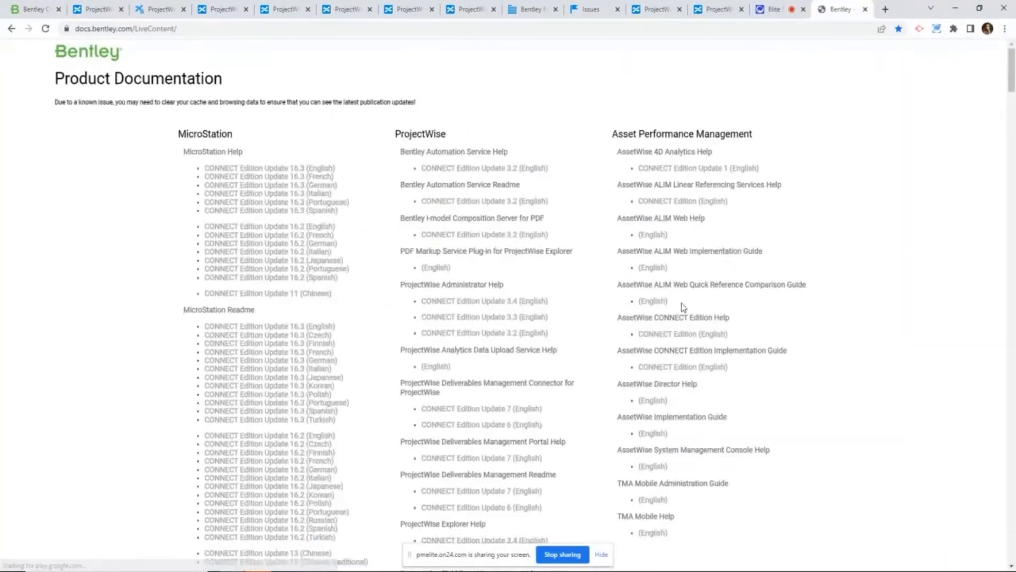
scroll(683, 307, down, 5)
key(ctrl+f)
text(wise web)
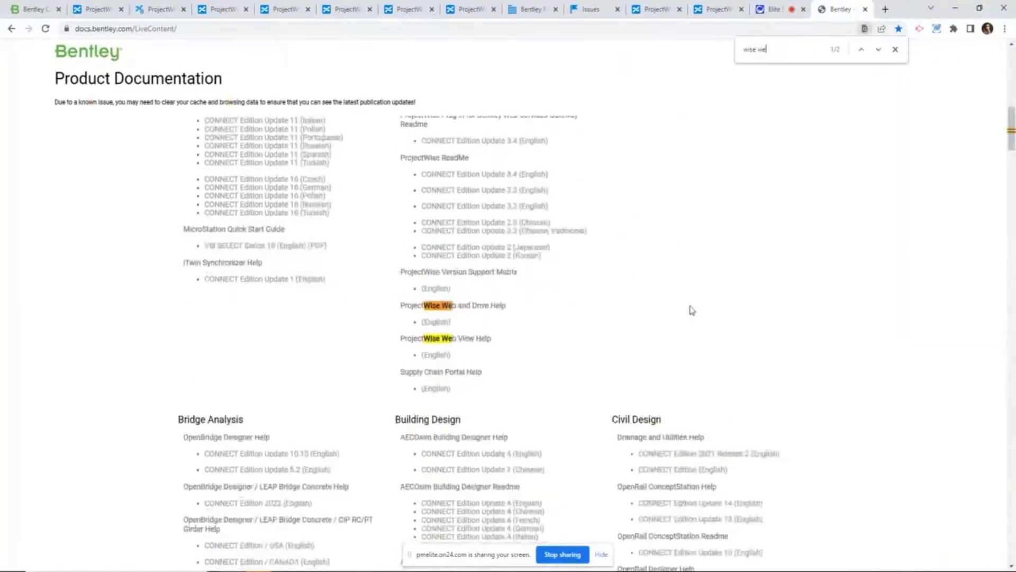
click(437, 323)
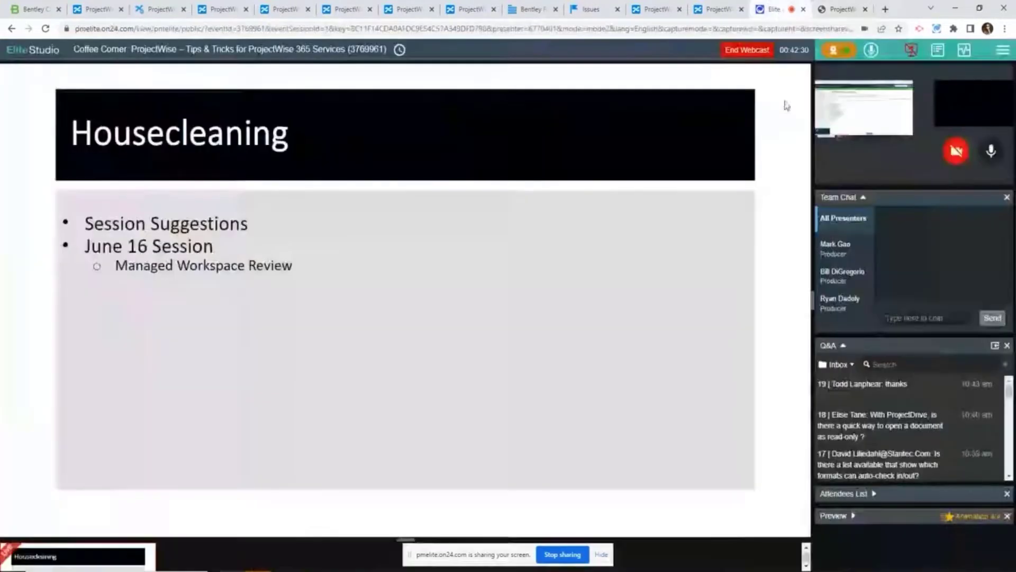
Check the Q&A in Elite Studio, then return to the ProjectWise 365 AutoCreation folder list.
click(779, 9)
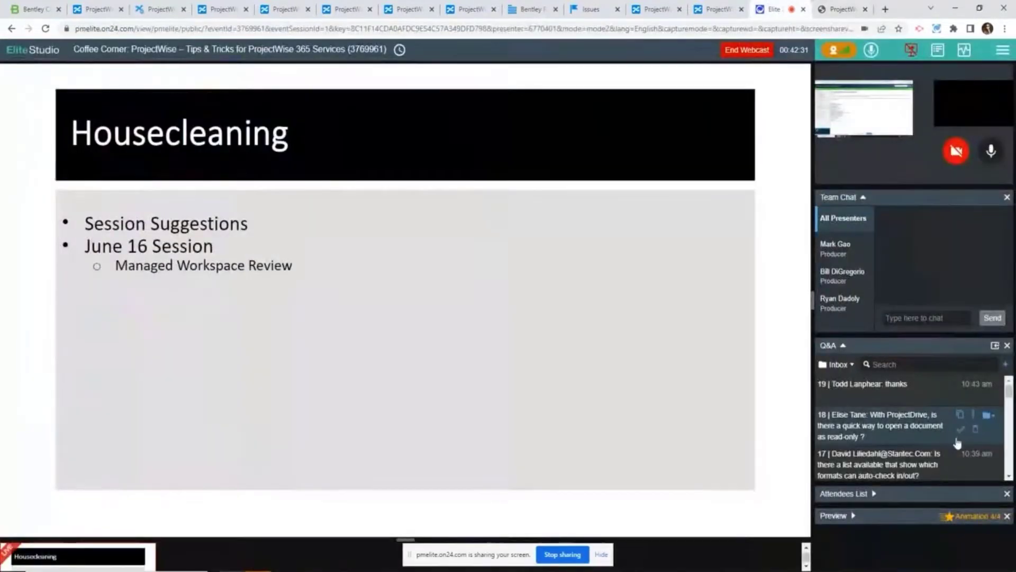
mouse_move(948, 453)
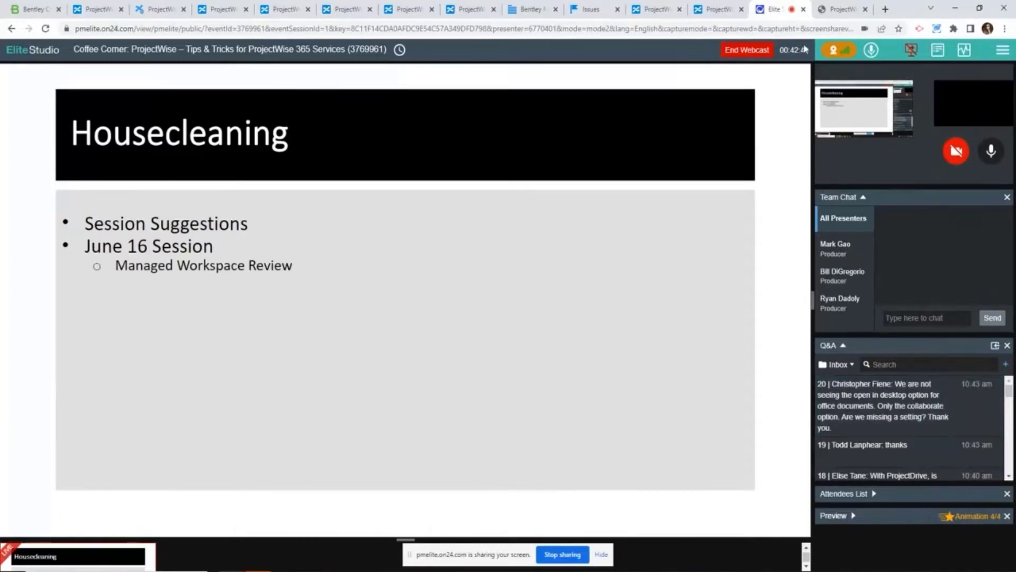
click(719, 9)
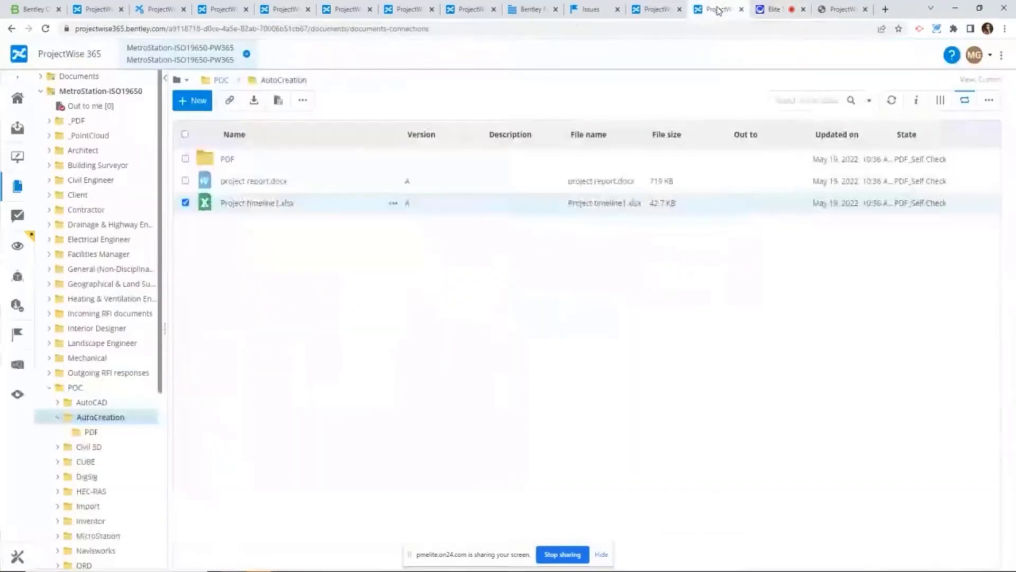
Show Project timeline1.xlsx's open options, then view and cancel the ProjectWise Drive options without changes.
click(393, 204)
mouse_move(470, 268)
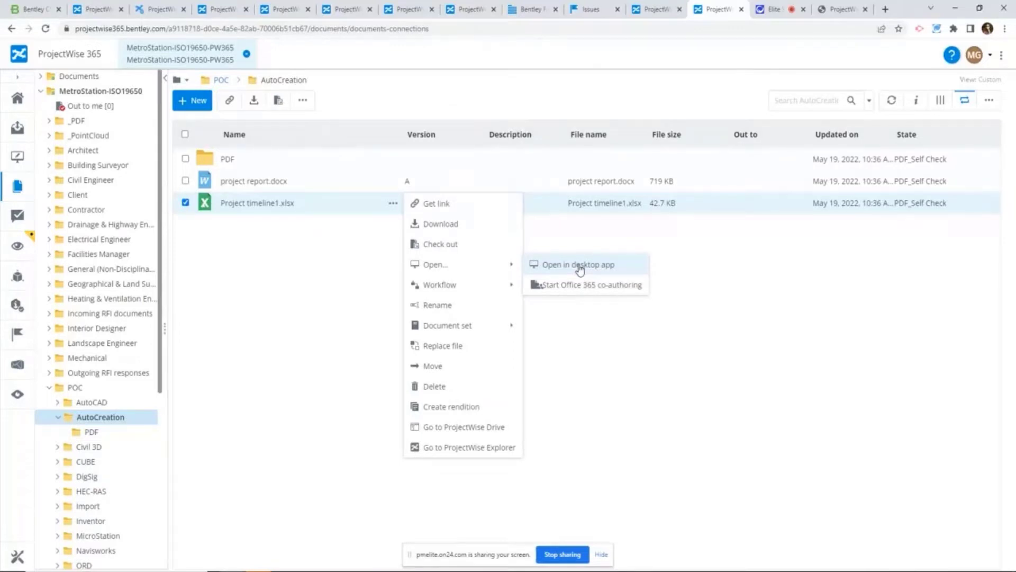
click(972, 108)
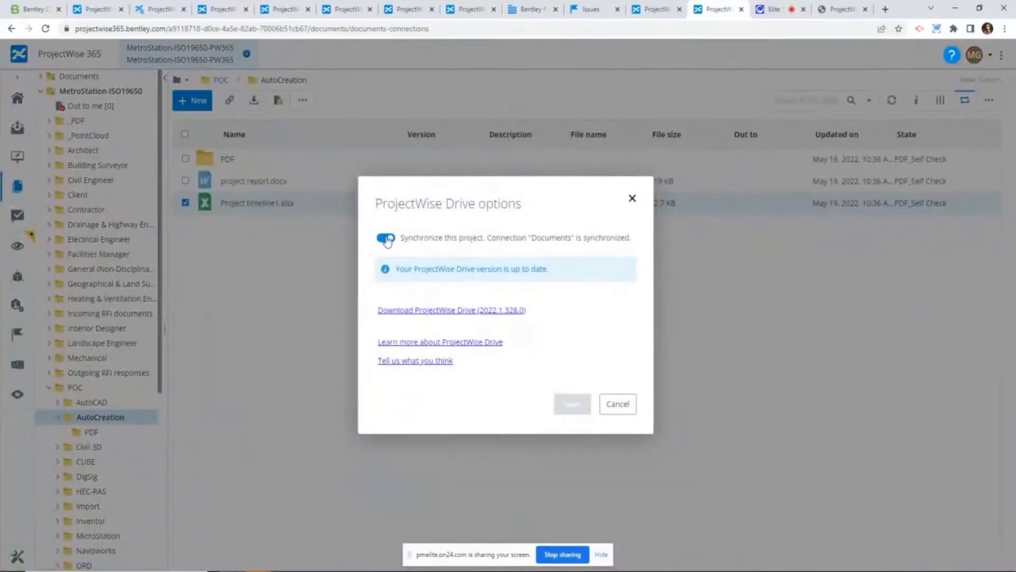
click(621, 407)
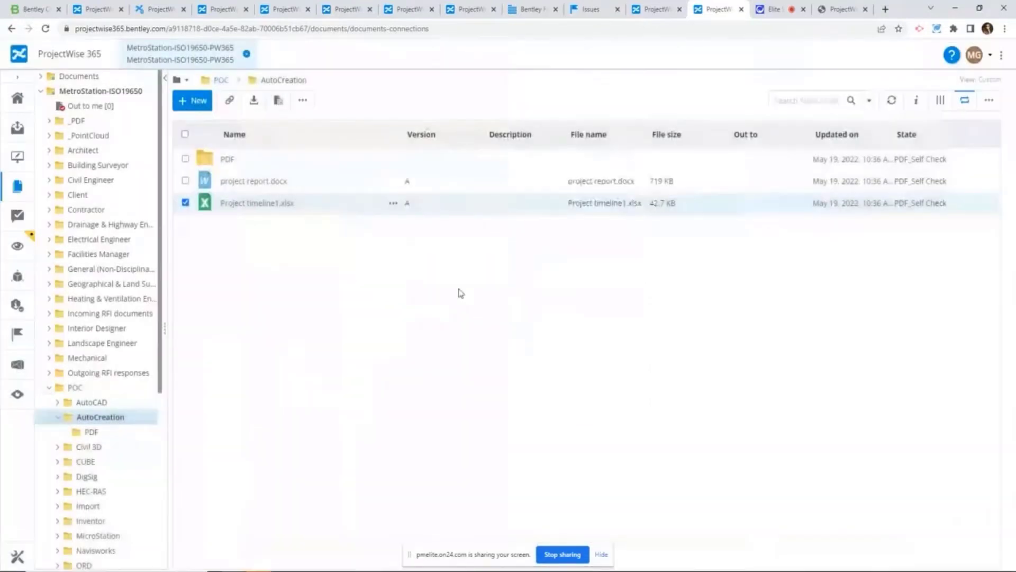
Return to the Elite Studio presenter view and scroll the Q&A to question 14 on track changes.
click(777, 11)
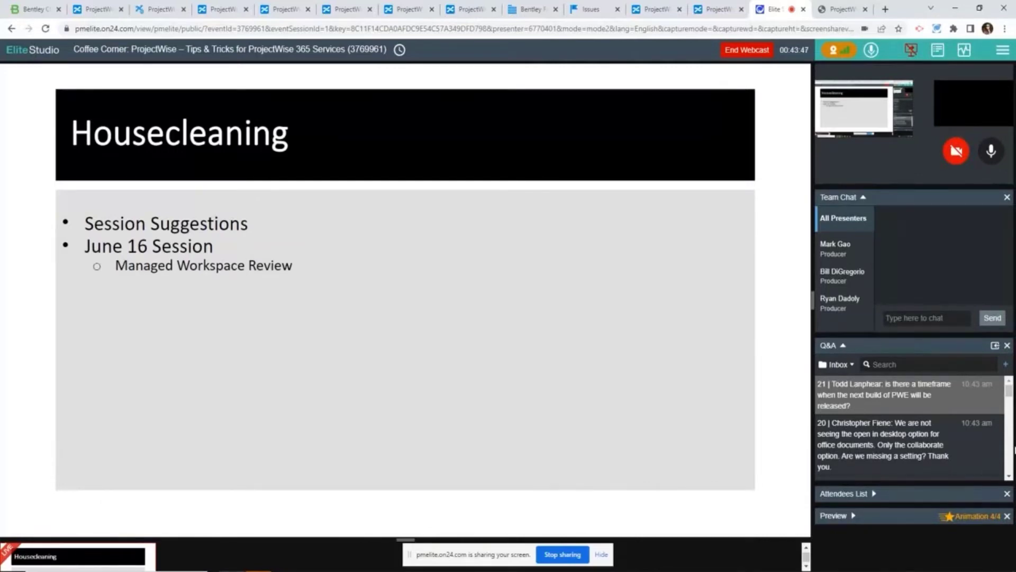
mouse_move(994, 445)
scroll(992, 445, down, 1)
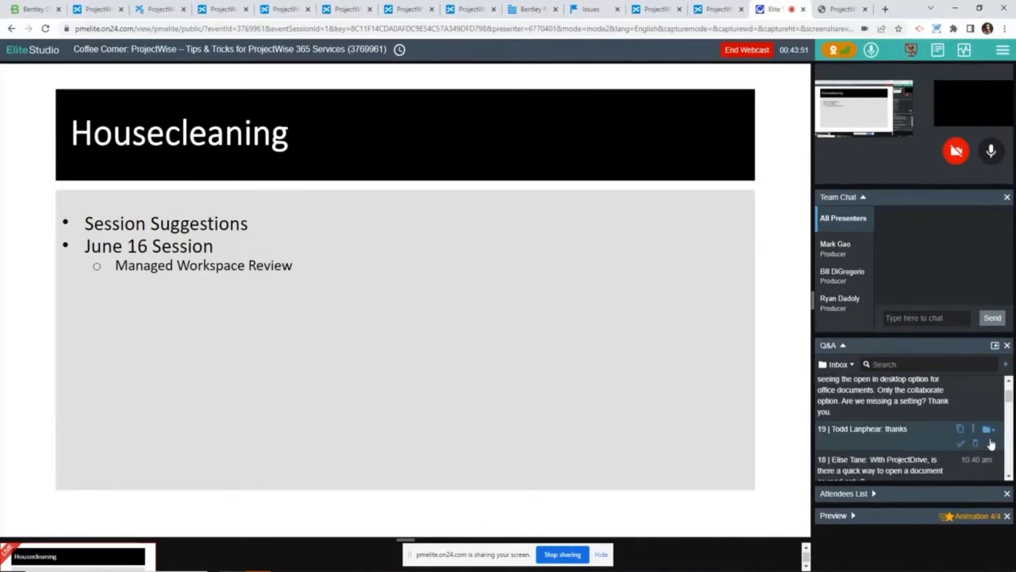
scroll(992, 443, down, 1)
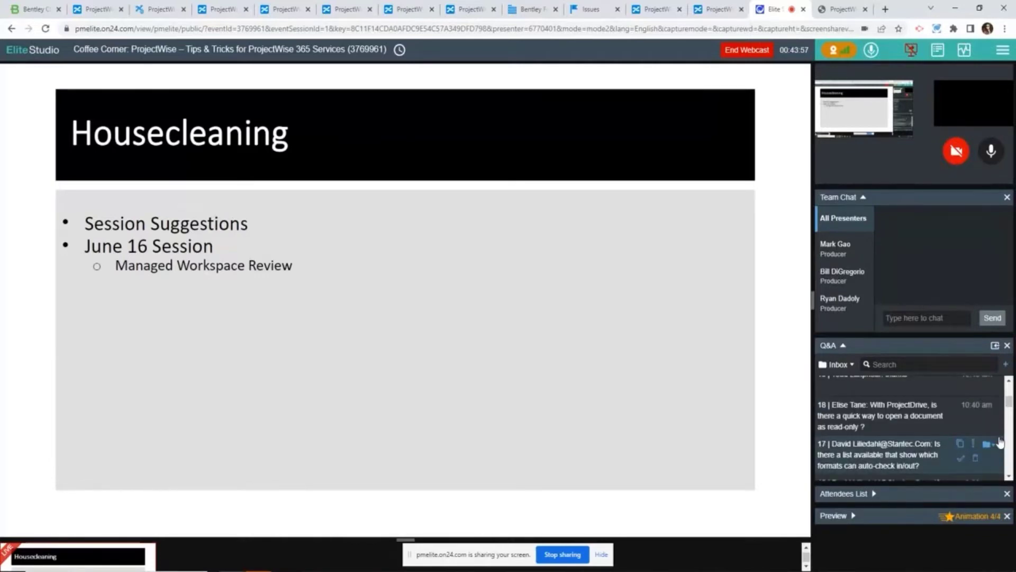
scroll(1000, 442, down, 1)
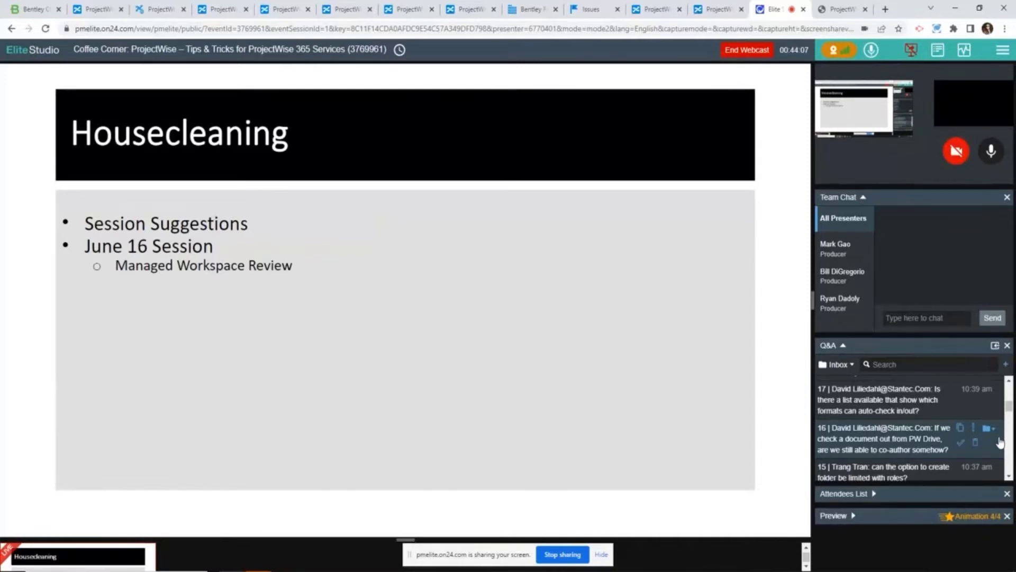
scroll(1000, 443, down, 2)
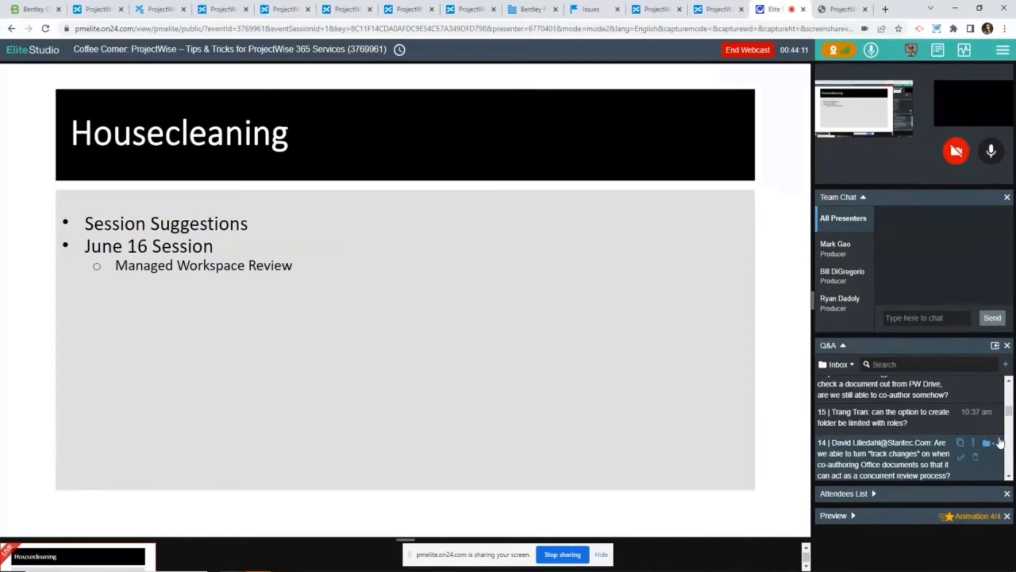
scroll(1000, 443, down, 2)
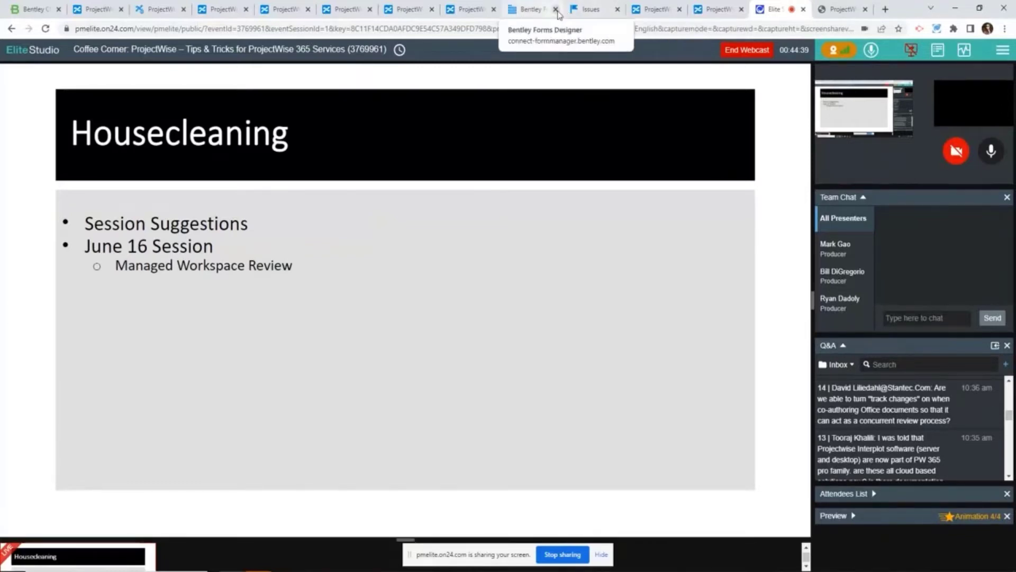
Start Office 365 co-authoring on Checklist version B in the Report folder.
click(475, 15)
click(668, 12)
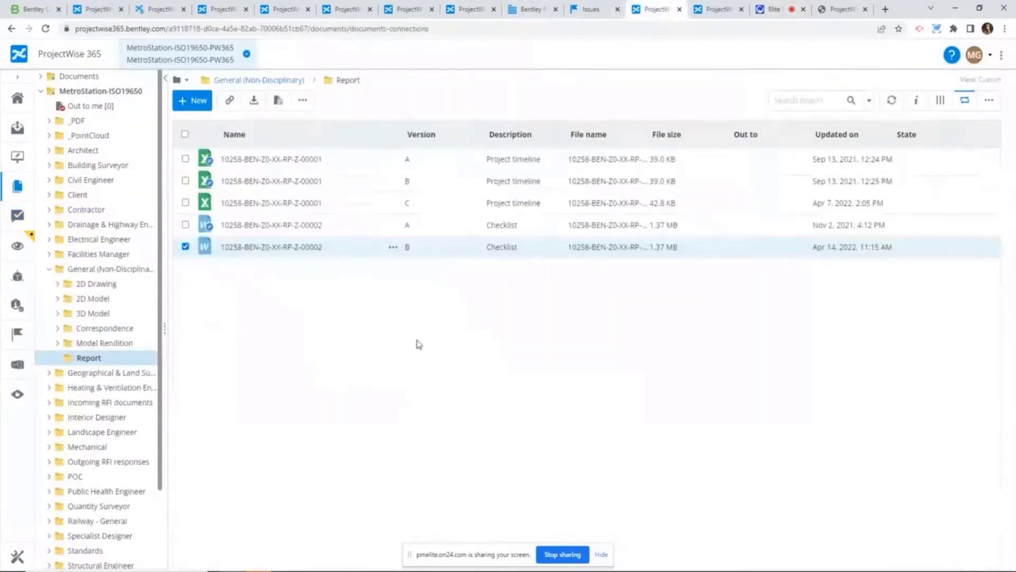
click(393, 246)
mouse_move(479, 310)
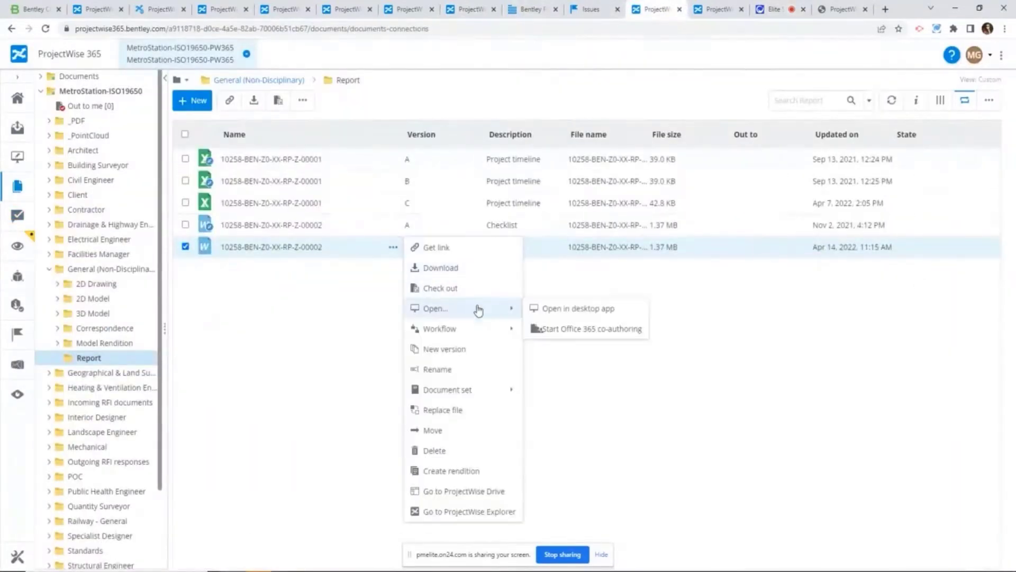
click(560, 330)
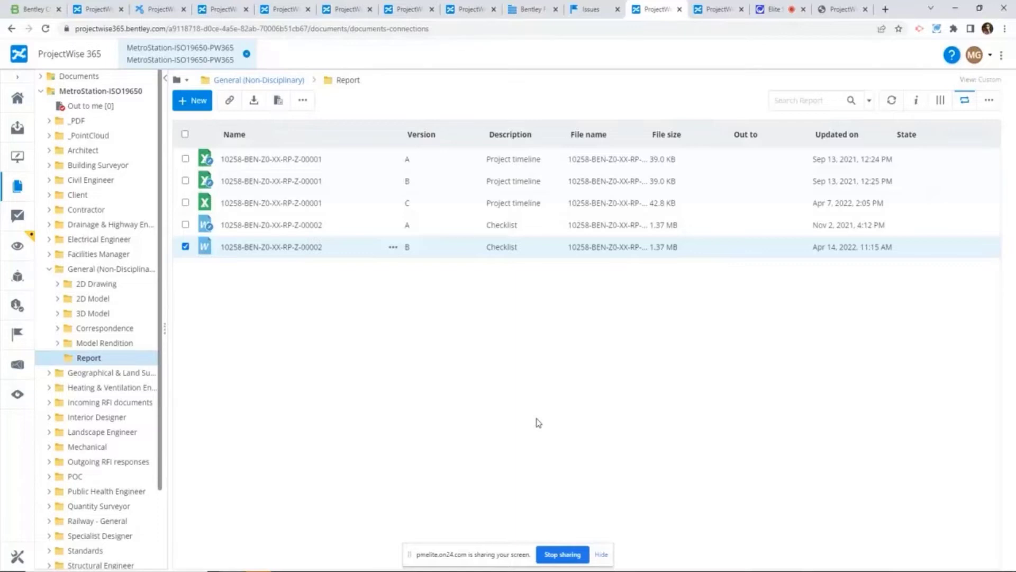
click(394, 248)
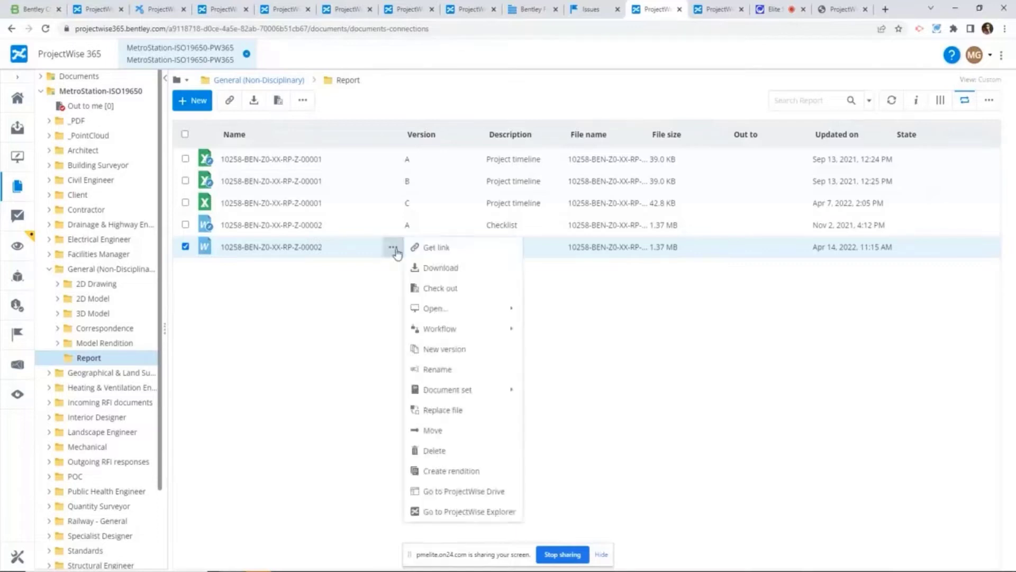
mouse_move(500, 392)
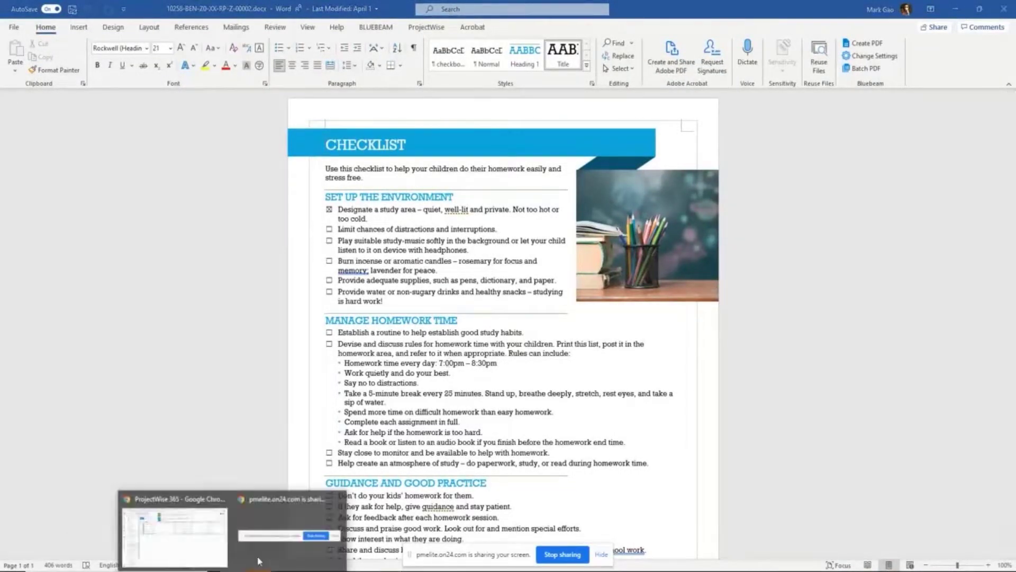
Bring the Checklist document forward in Word and turn on Show Comments under Review.
click(167, 545)
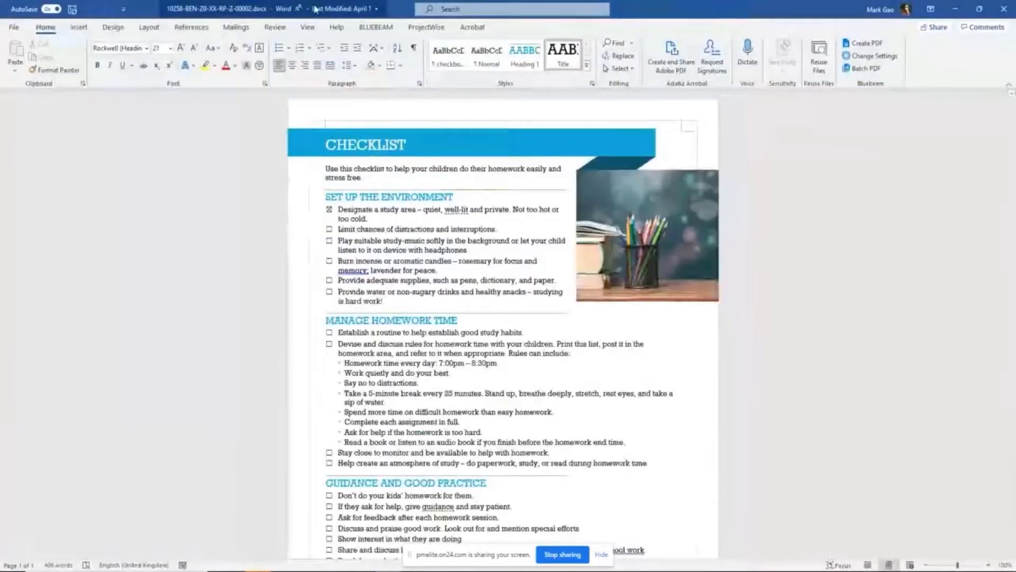
click(274, 27)
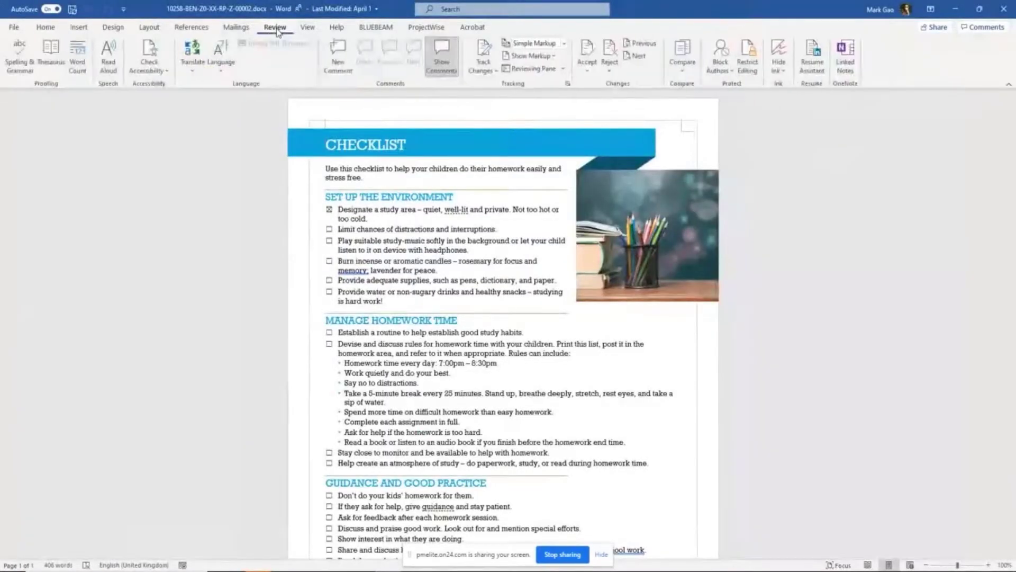
click(448, 74)
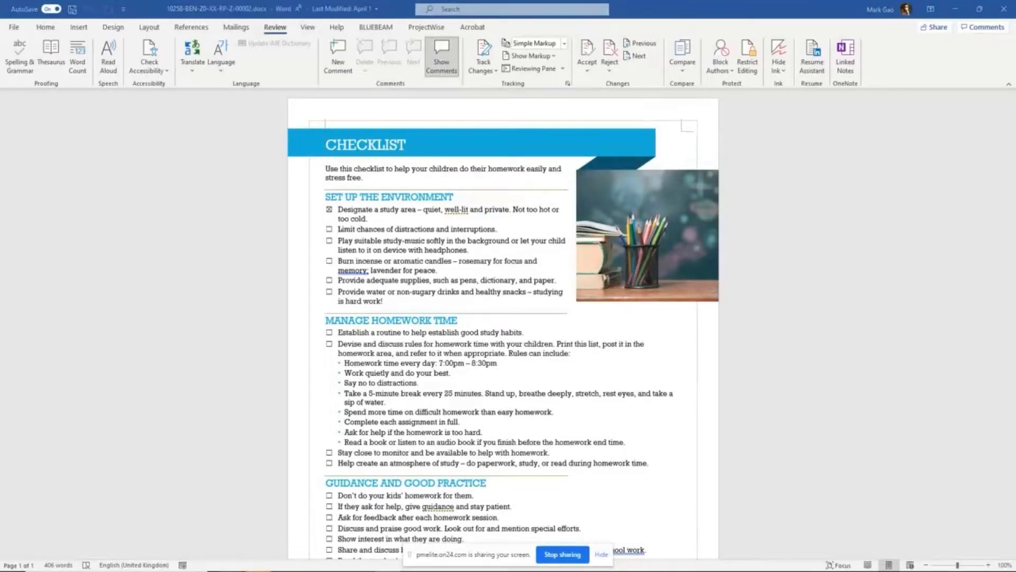
Confirm Checklist version B is checked out for co-authoring, then return to the Elite Studio webcast.
mouse_move(223, 565)
click(188, 553)
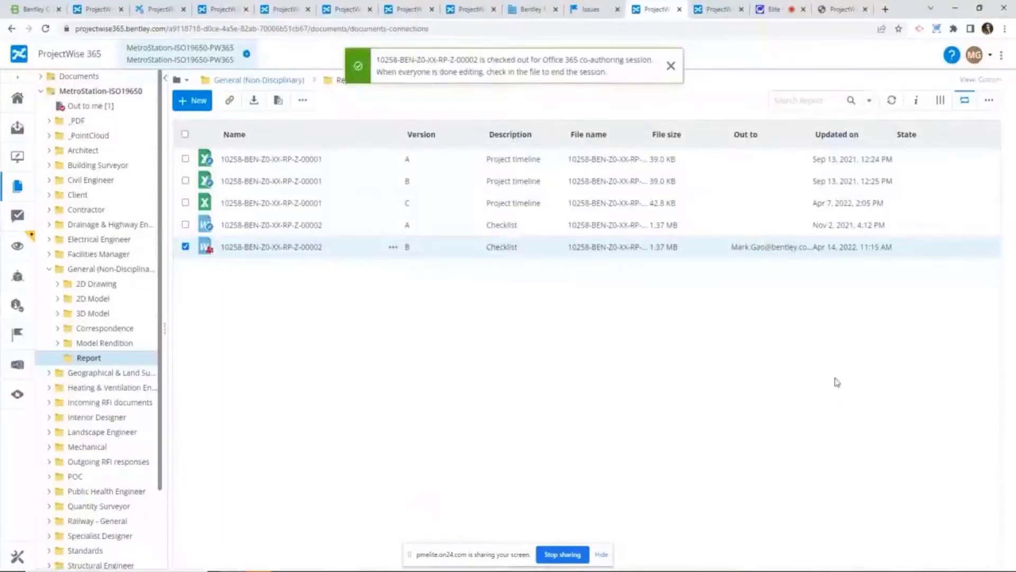
click(777, 9)
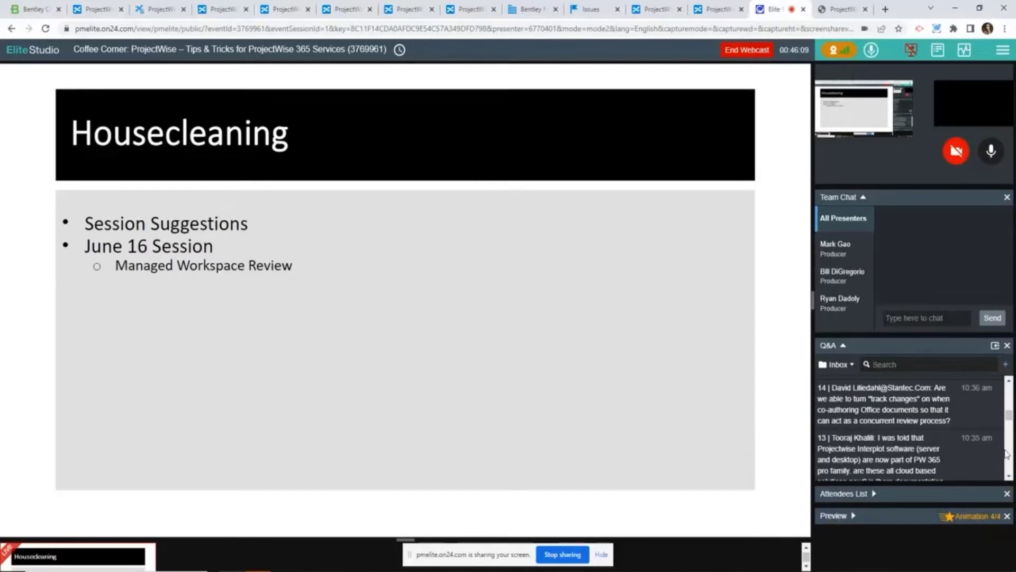
Scroll the Q&A panel to reveal question 13, about Interplot becoming part of PW 365.
scroll(1010, 427, down, 1)
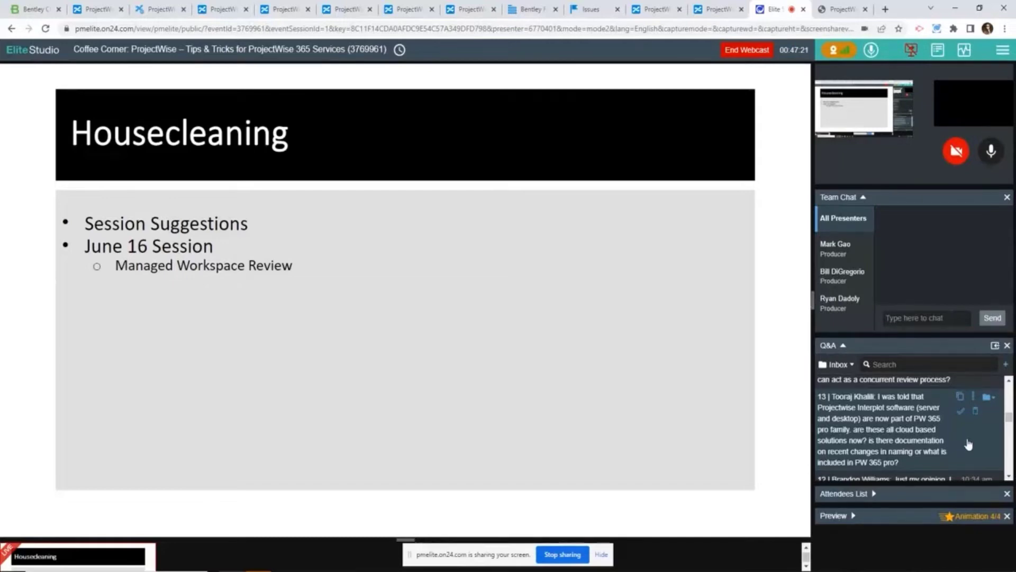
Scroll the Q&A list past question 12 to question 11, about forms in PW 365.
scroll(967, 444, down, 1)
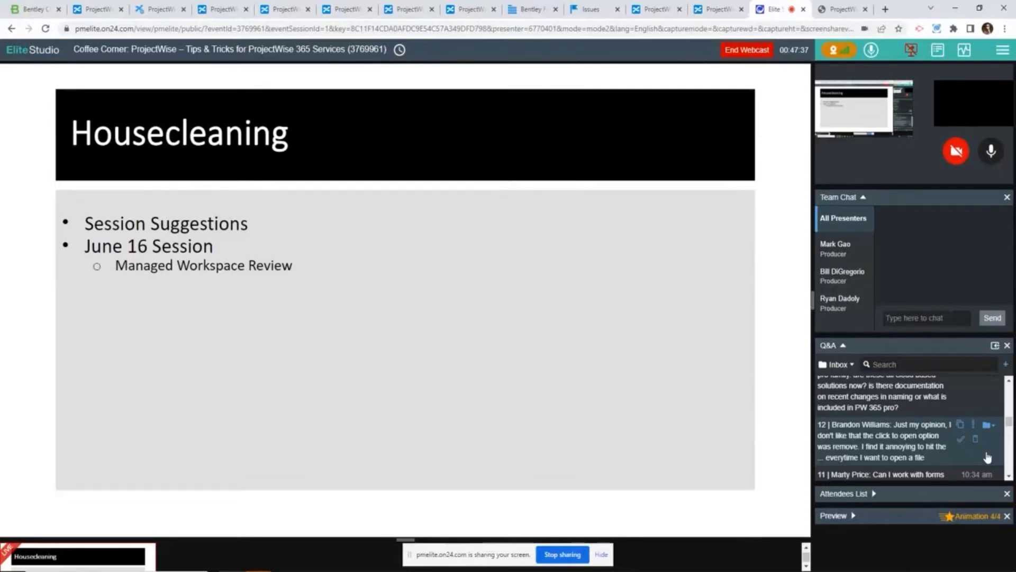
scroll(987, 450, down, 3)
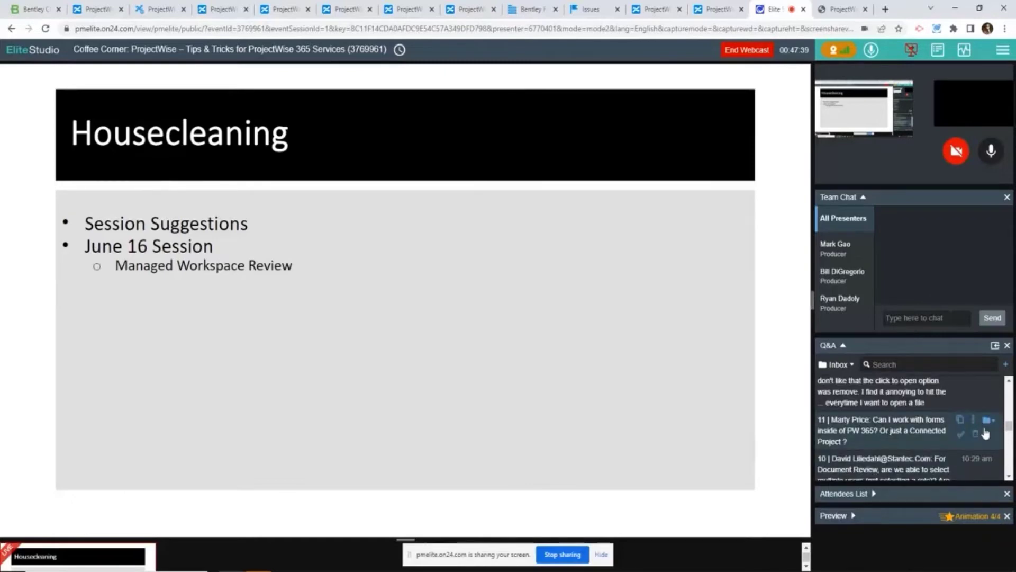
scroll(986, 433, up, 1)
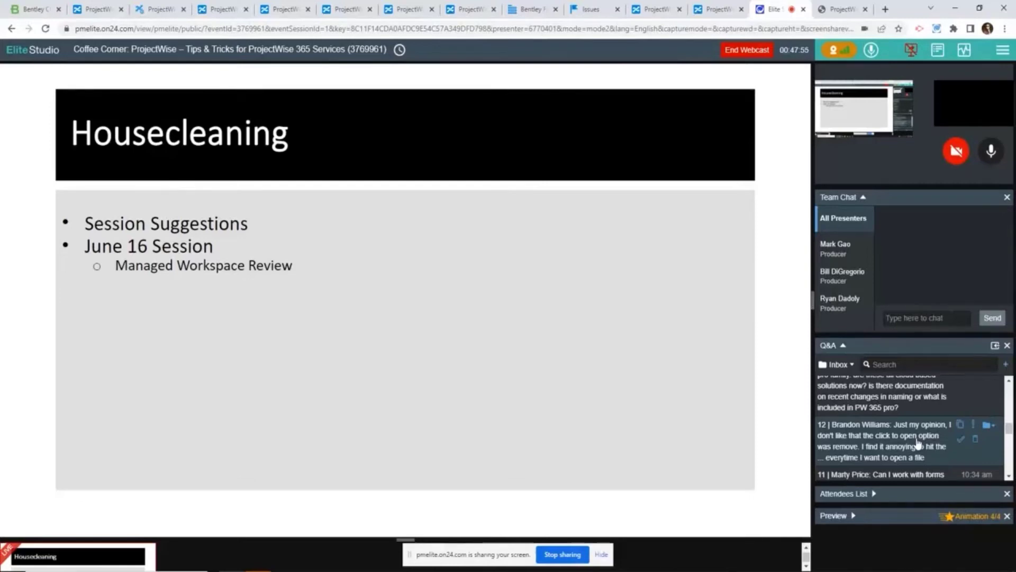
scroll(918, 444, down, 1)
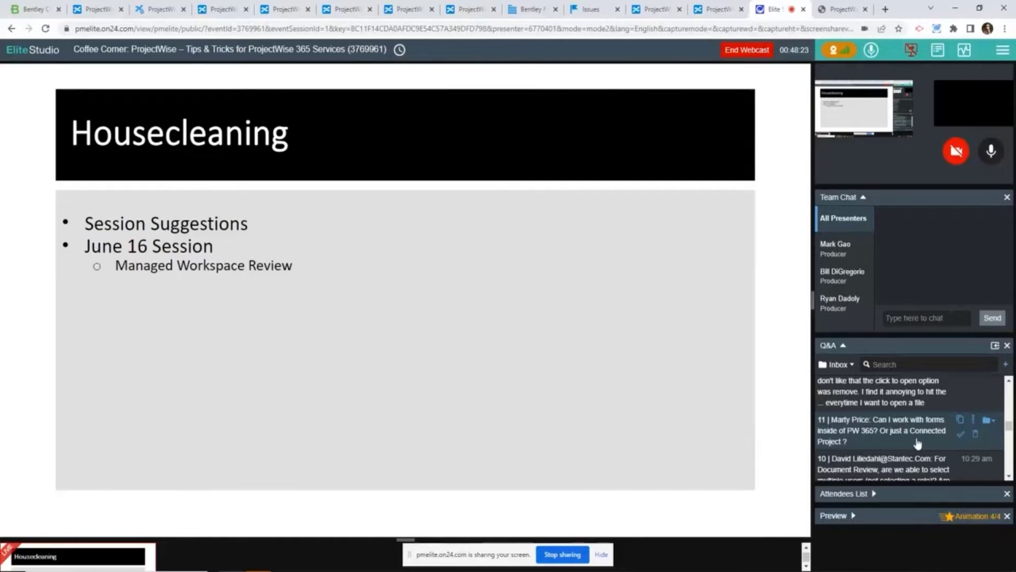
Scroll the Q&A inbox to question 10, about multi-user Document Review markup and finalizing.
scroll(918, 444, down, 1)
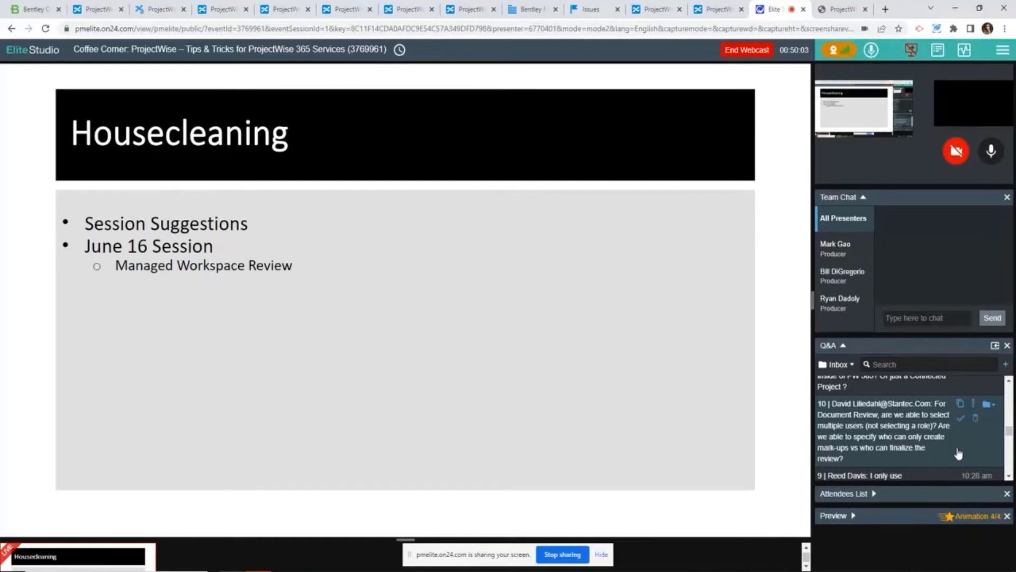
Scroll the Q&A inbox so question 9, about converting Connected projects to 365, shows fully.
scroll(960, 445, down, 1)
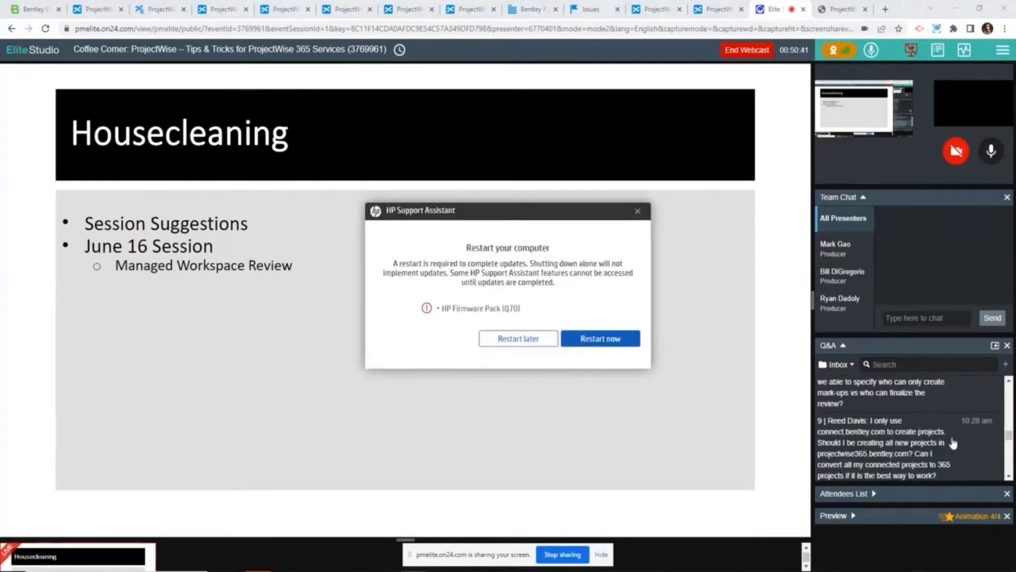
Dismiss the HP Support Assistant pop-up and scroll the Q&A inbox to the new incoming question.
click(638, 211)
scroll(936, 447, down, 1)
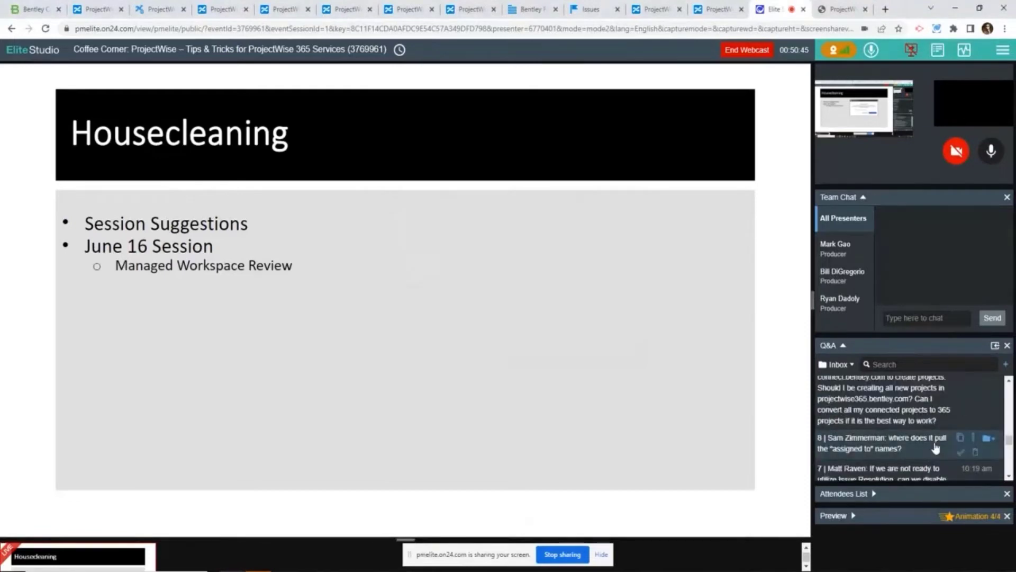
scroll(942, 444, up, 1)
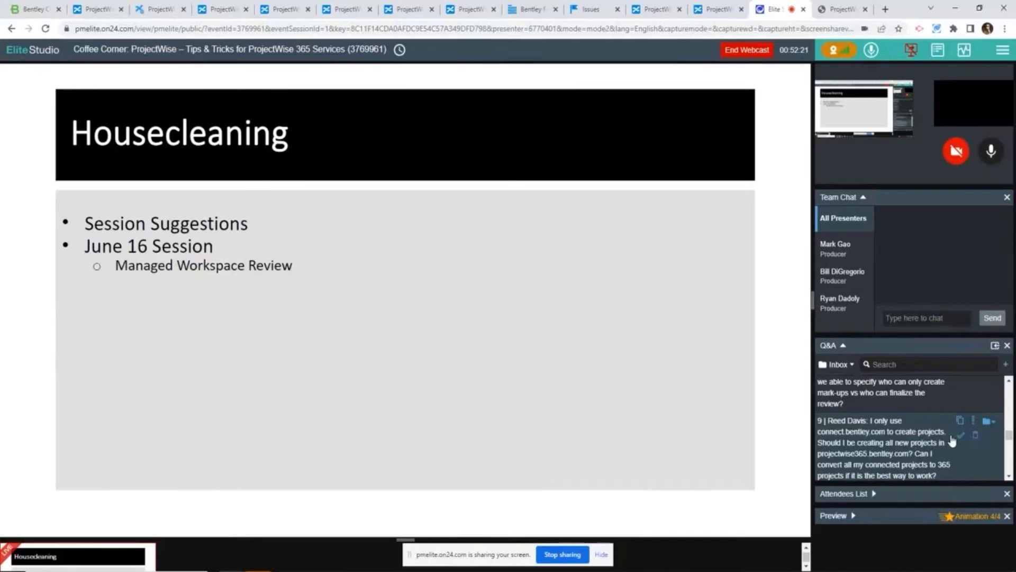
scroll(955, 425, down, 1)
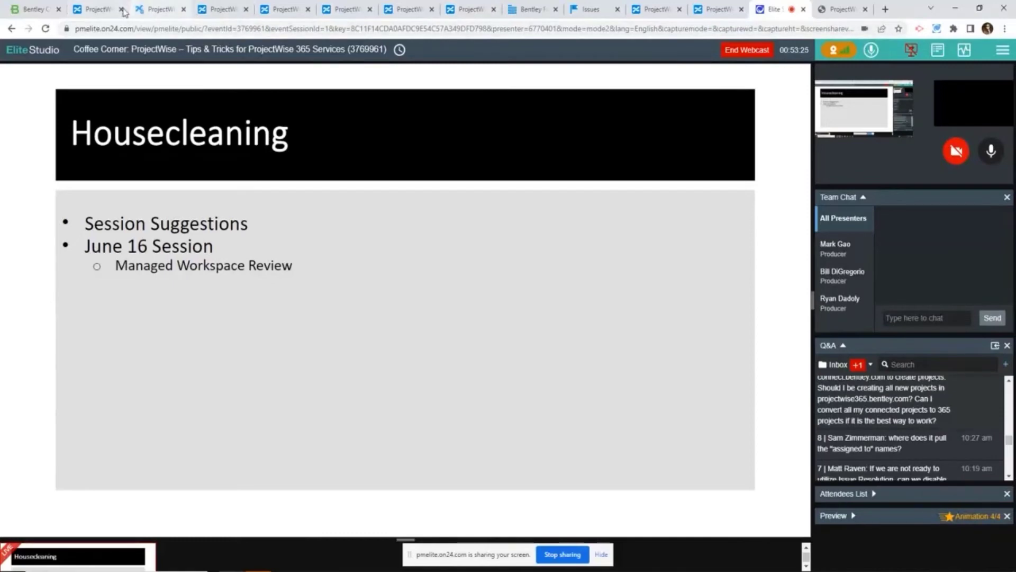
Open the team member management page for the Insights POC project's administration.
click(103, 12)
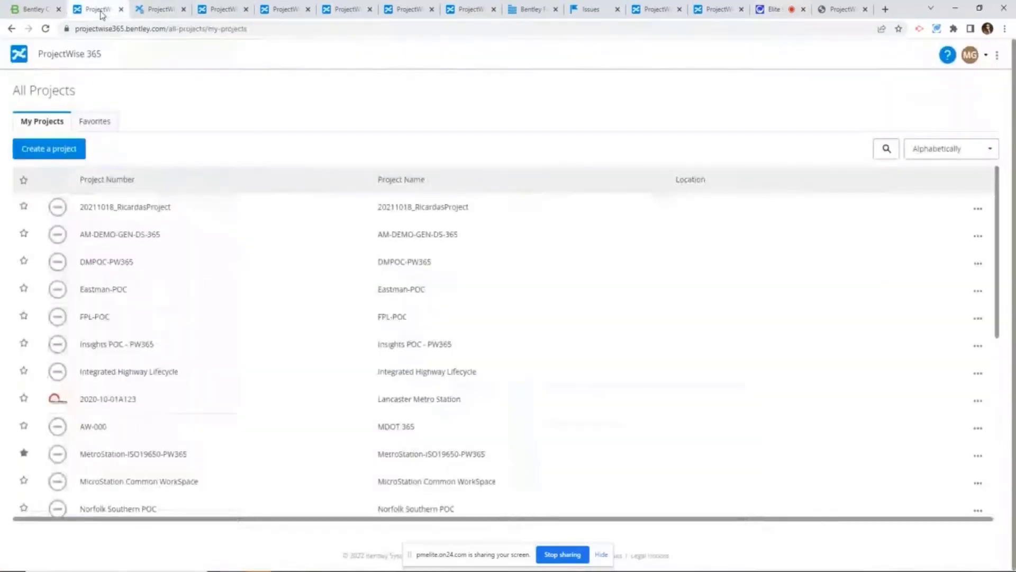
click(154, 10)
scroll(117, 331, up, 5)
scroll(117, 334, up, 5)
click(228, 9)
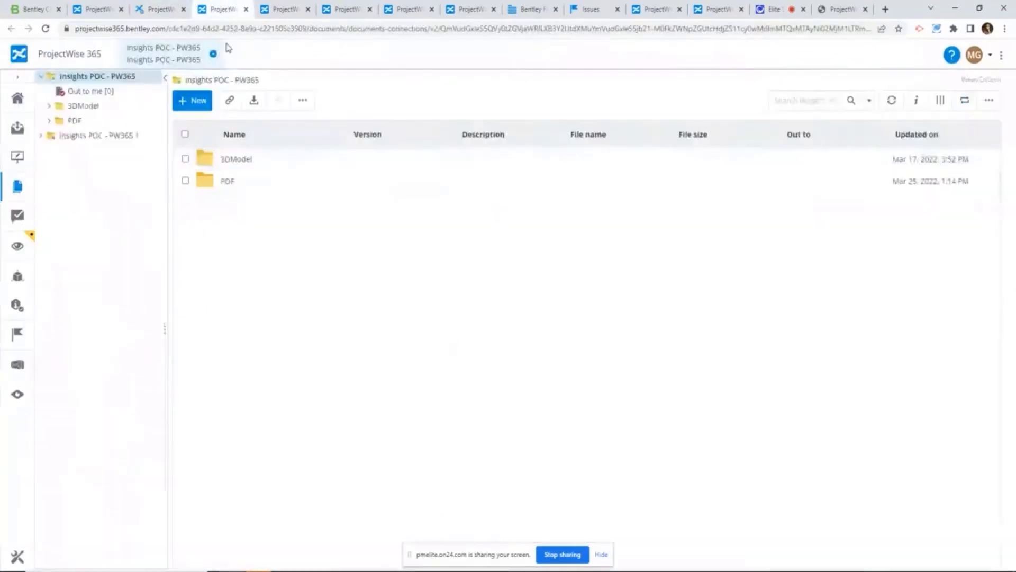
click(18, 557)
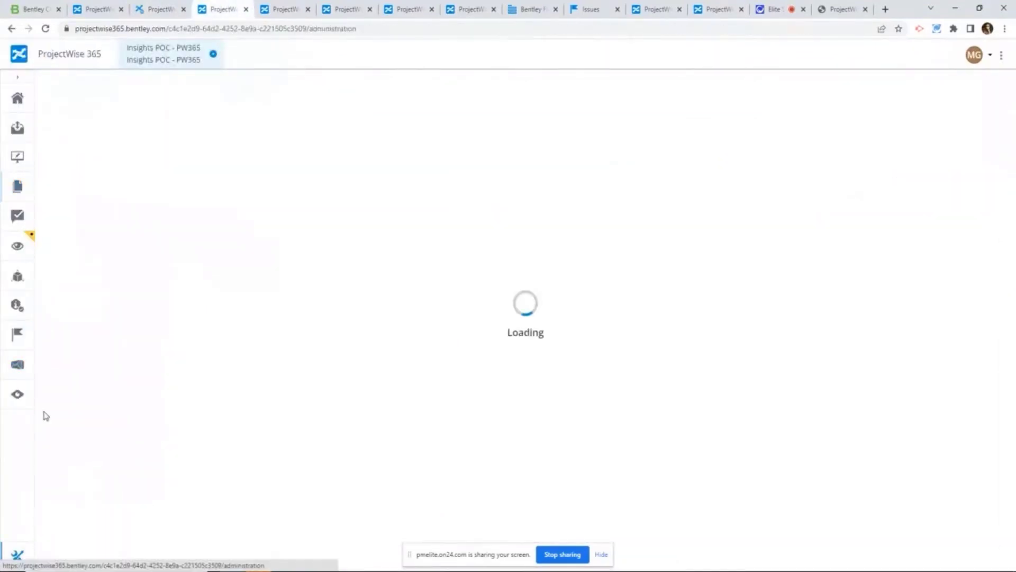
click(99, 155)
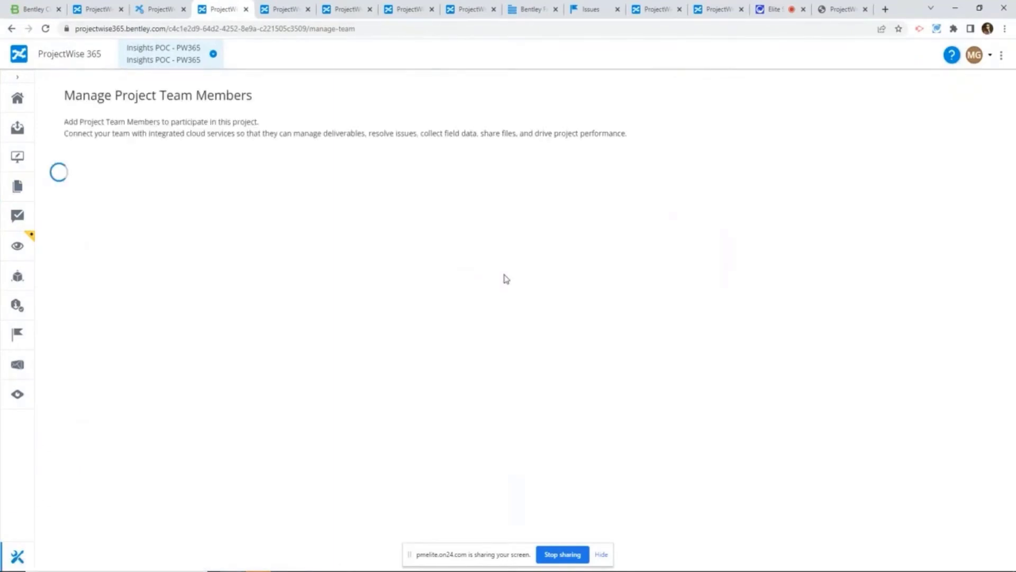
Open the Document connection settings for the MetroStation-ISO19650-PW365 project.
click(282, 7)
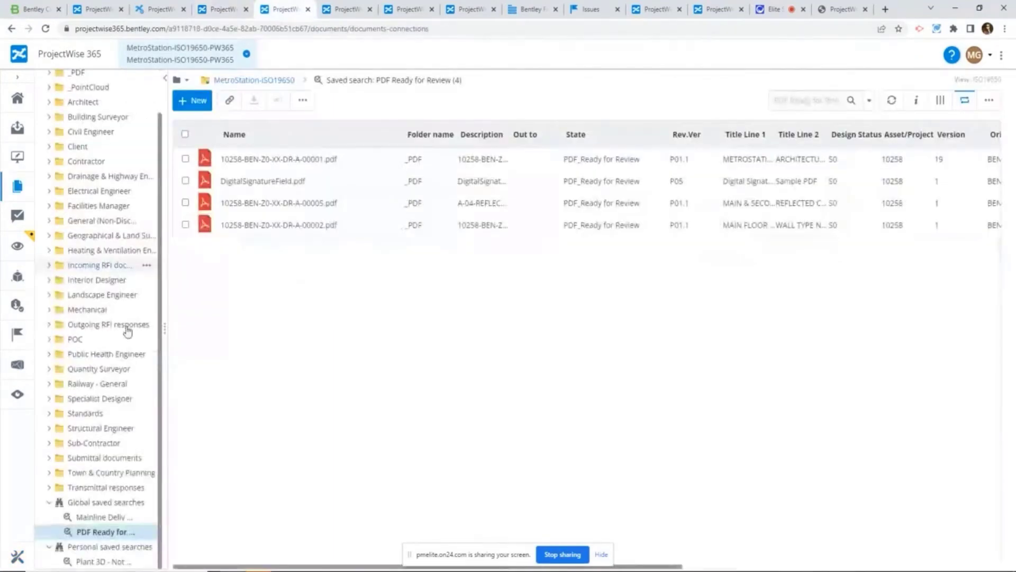
click(17, 561)
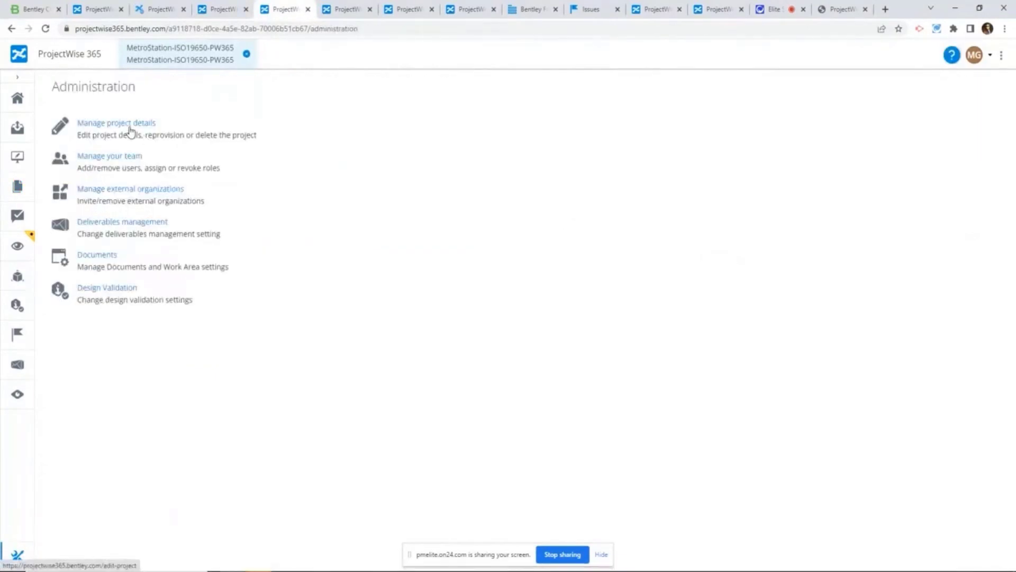
click(123, 159)
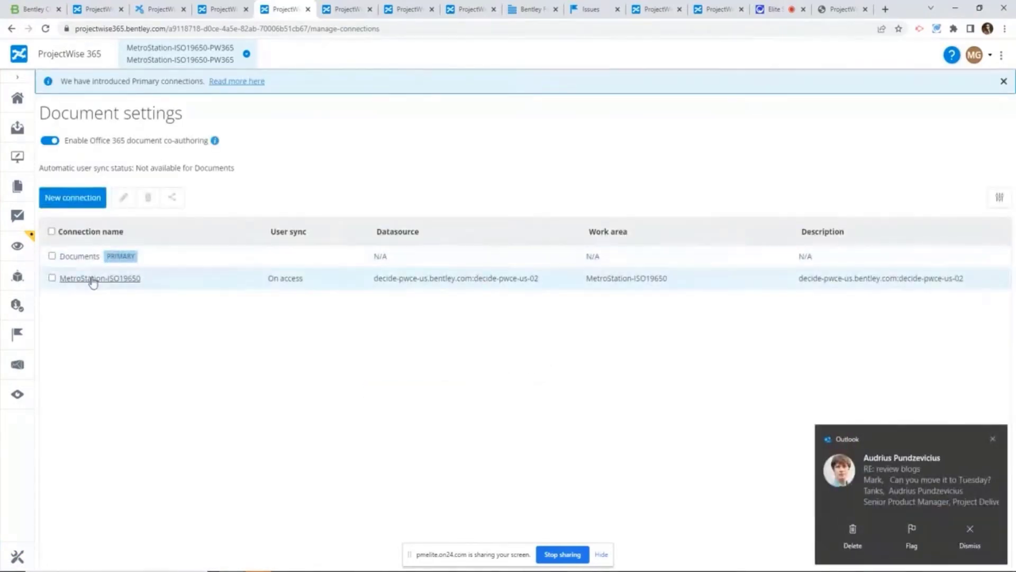
Review the MetroStation-ISO19650 connection's edit settings and cancel without changes.
click(53, 278)
click(124, 197)
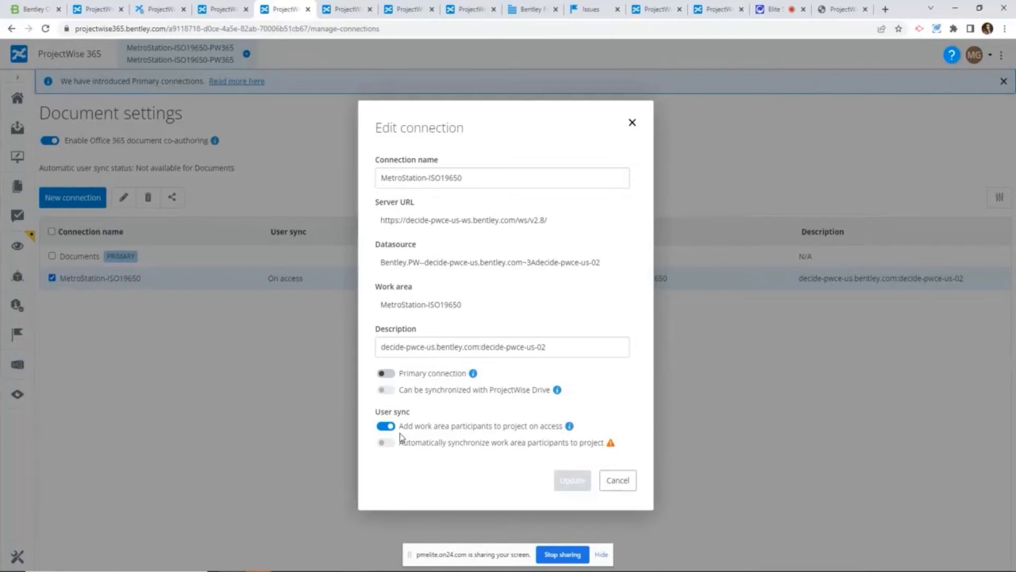
click(609, 482)
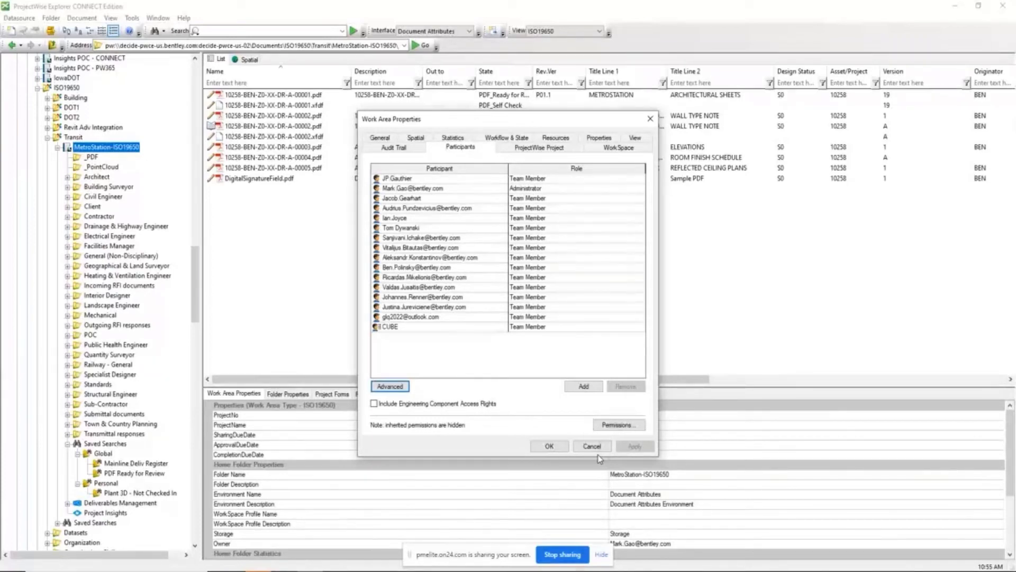
Close Work Area Properties unchanged, view the _PDF folder, and return to the Document settings page.
click(591, 446)
click(91, 157)
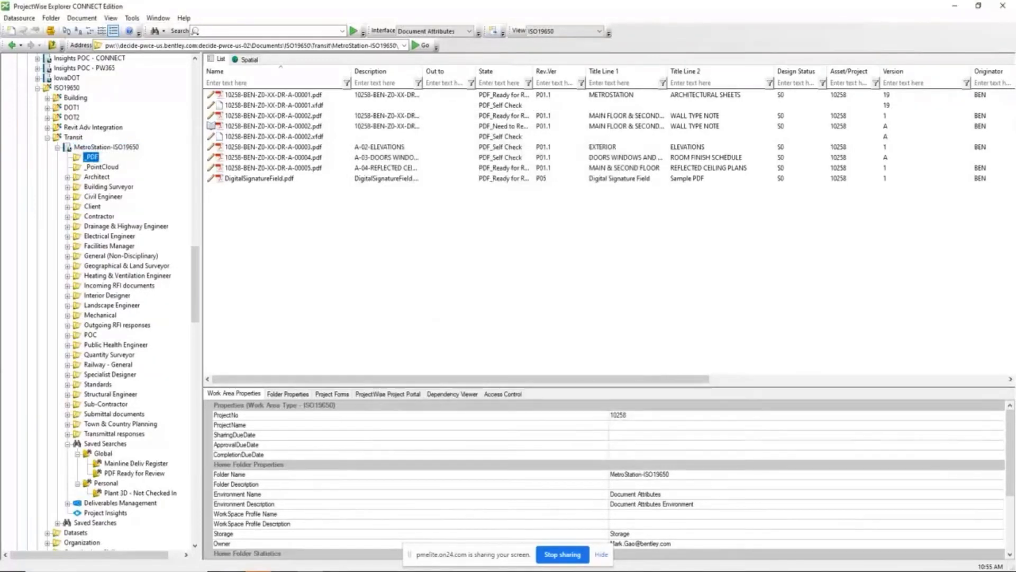
click(157, 548)
click(181, 562)
click(181, 560)
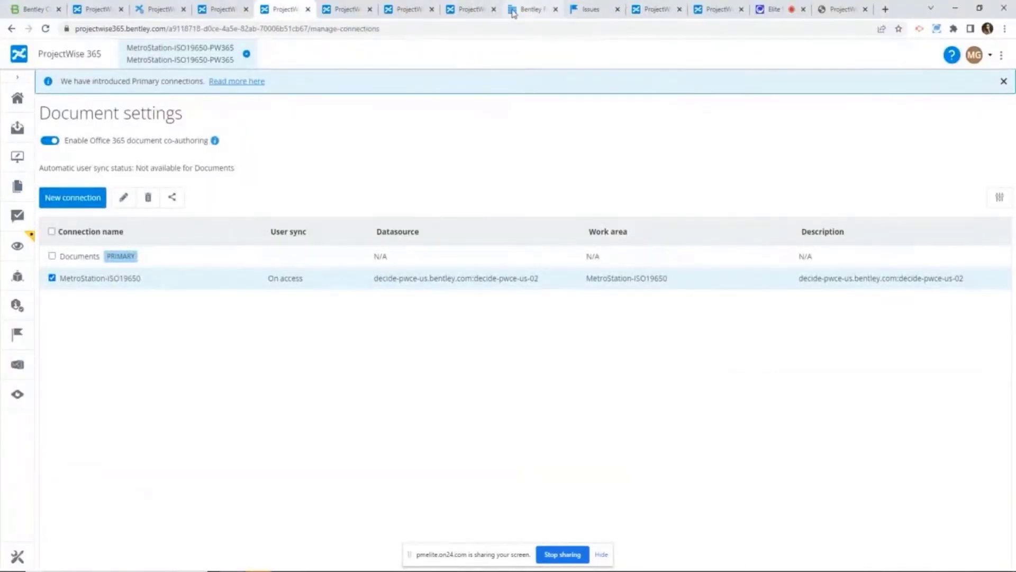
Show the possible assignees for review REV-00009, then return to the Elite Studio webcast.
click(648, 10)
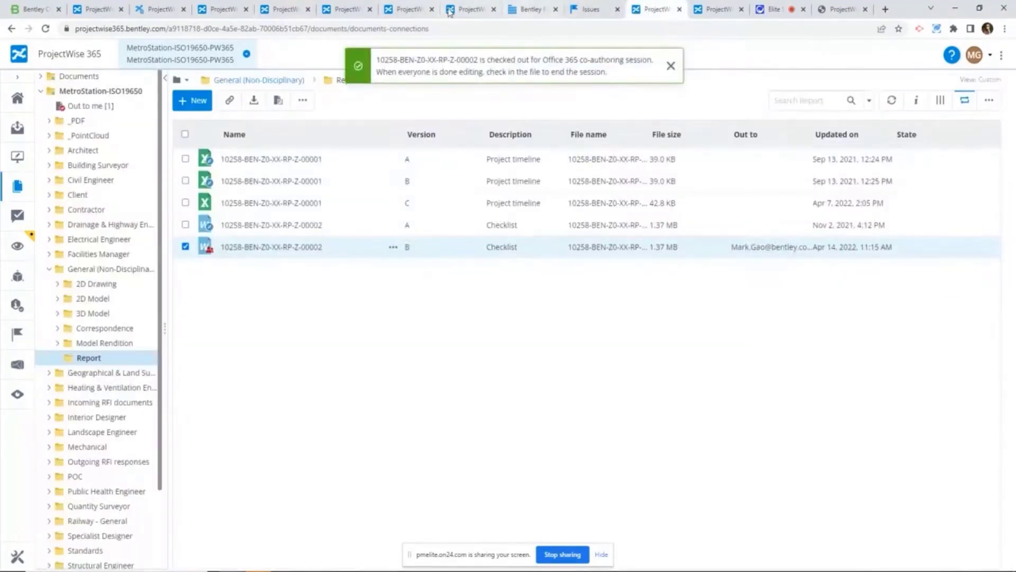
click(464, 10)
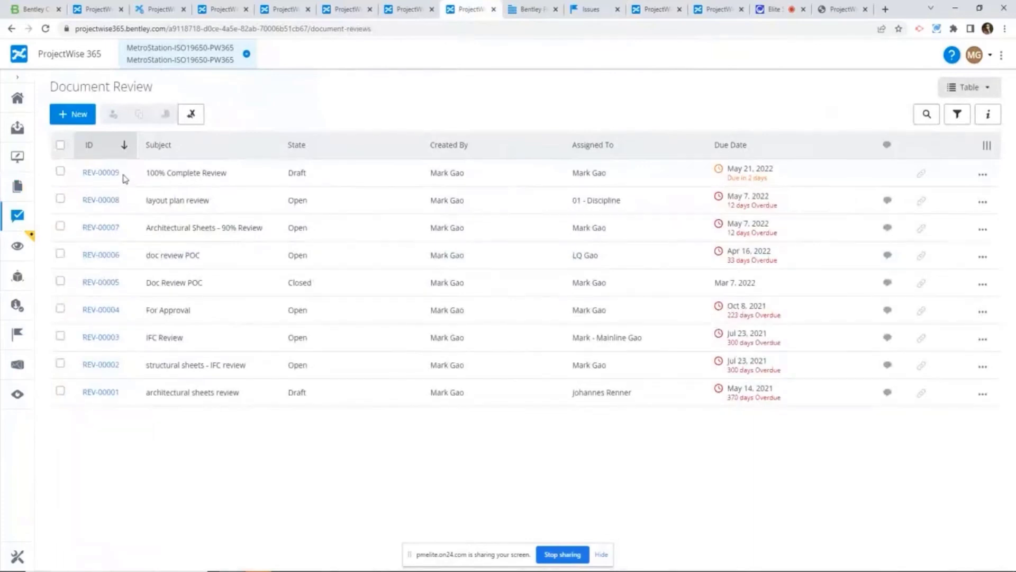
click(107, 175)
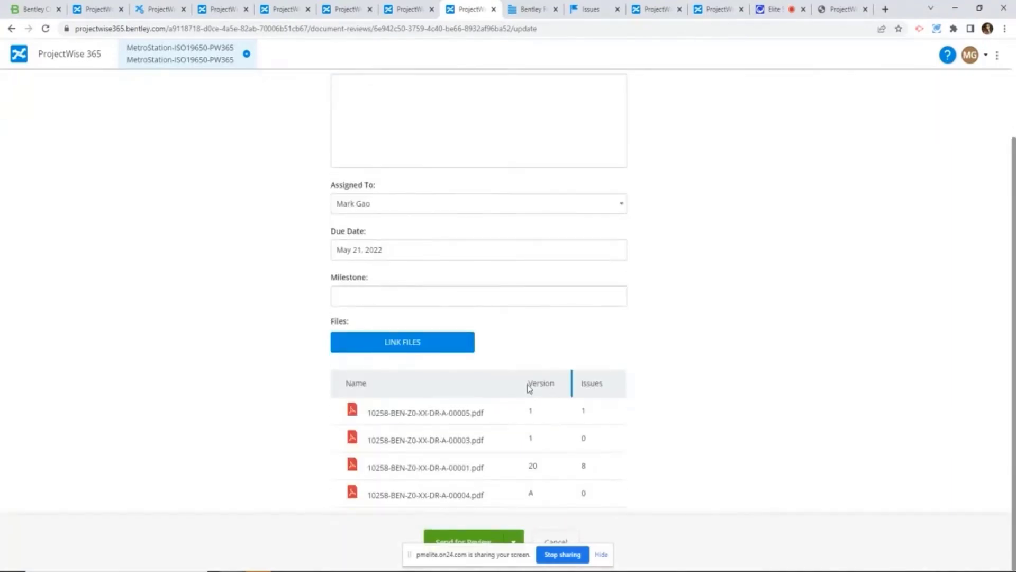
click(564, 208)
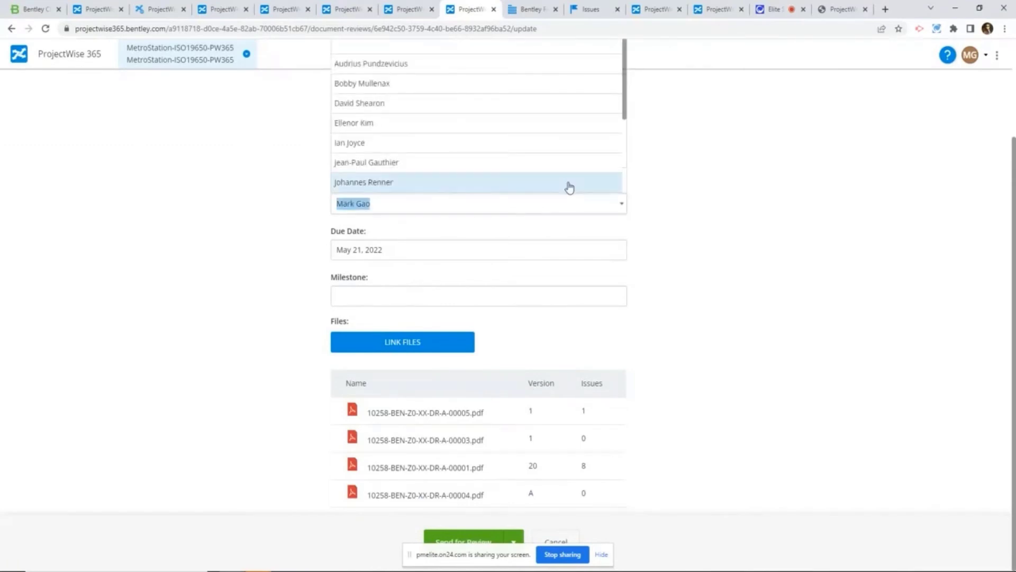
scroll(567, 189, up, 2)
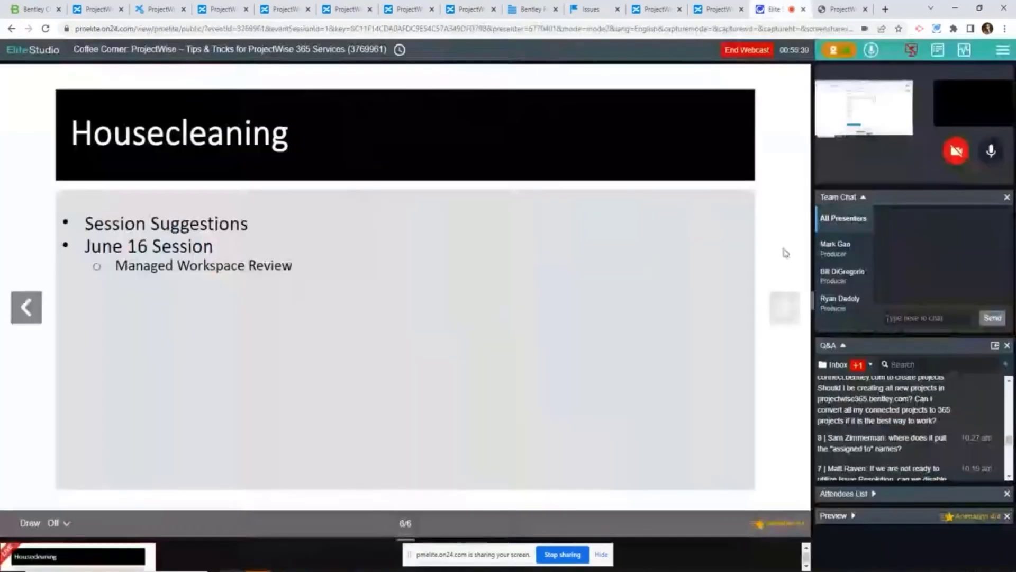
click(773, 9)
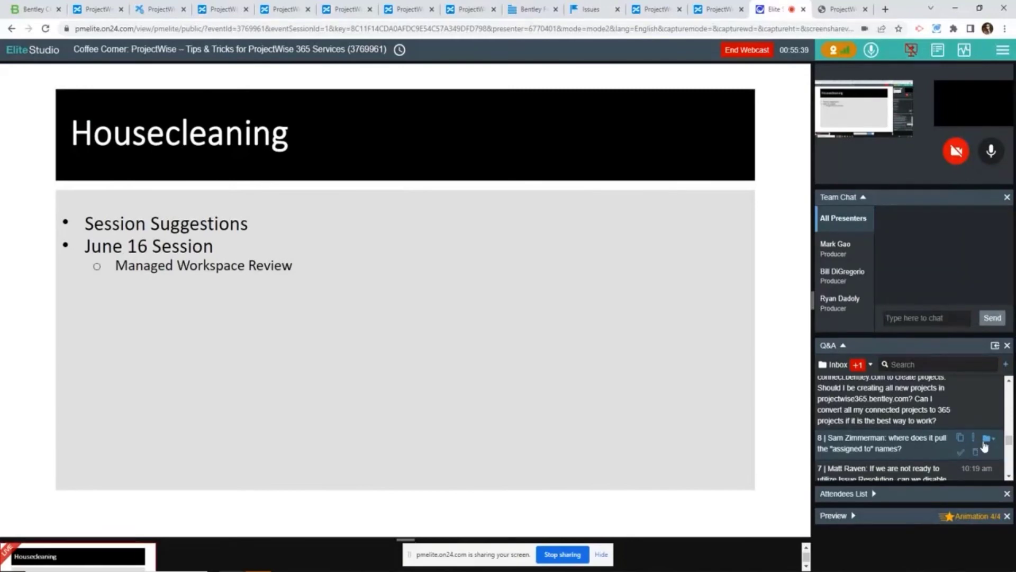
Scroll the Q&A list, then bring up the Insights POC Manage Project Team Members page.
scroll(952, 444, down, 1)
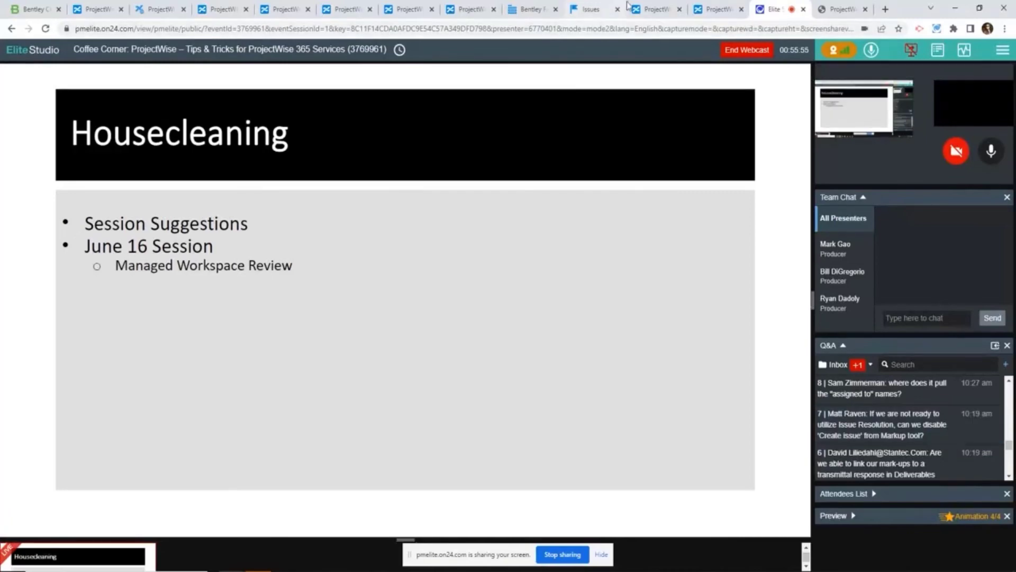
click(225, 11)
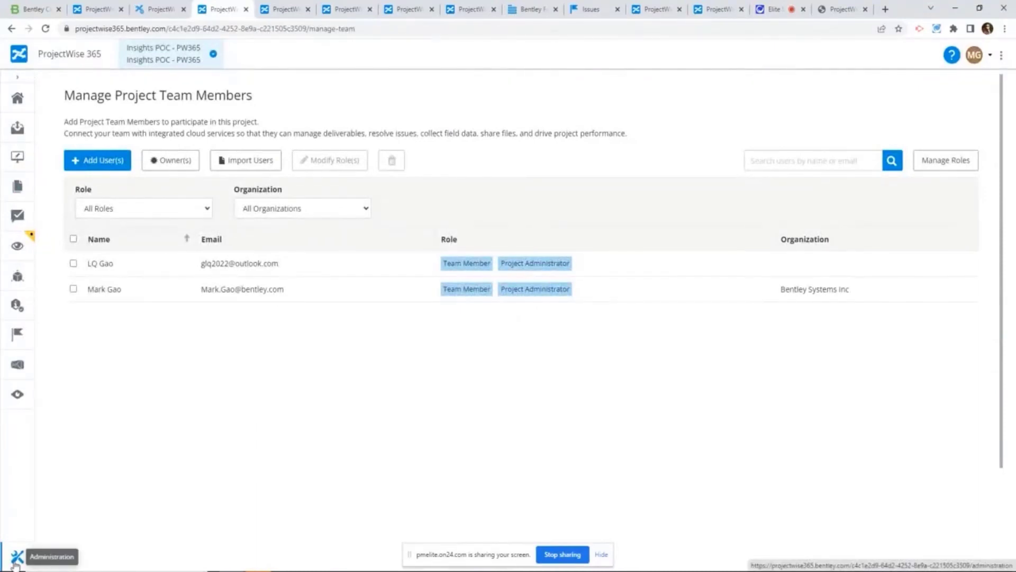
Open Insights POC's team administration and bring up Project Role Management, showing the Leader role.
click(15, 563)
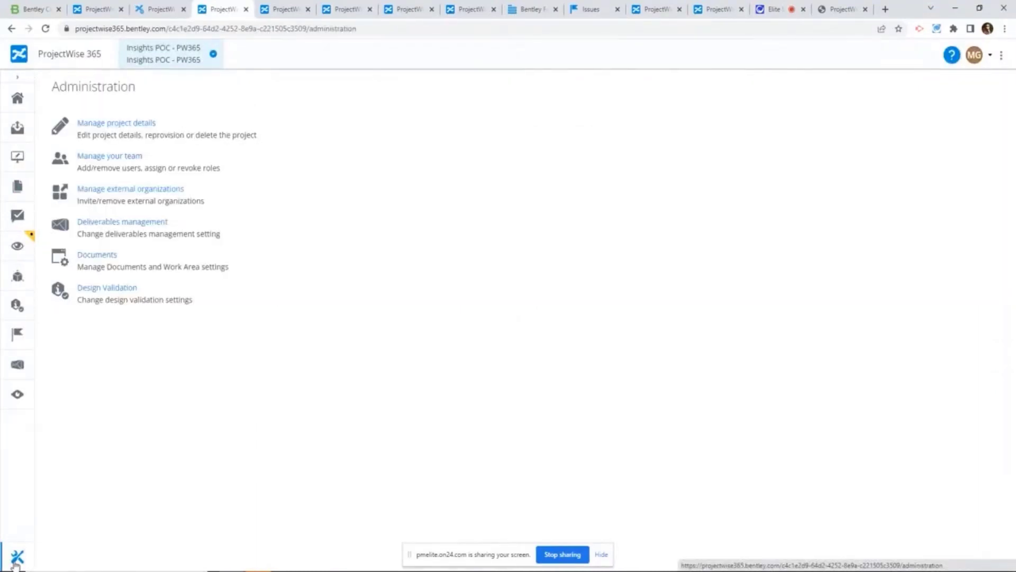
click(128, 157)
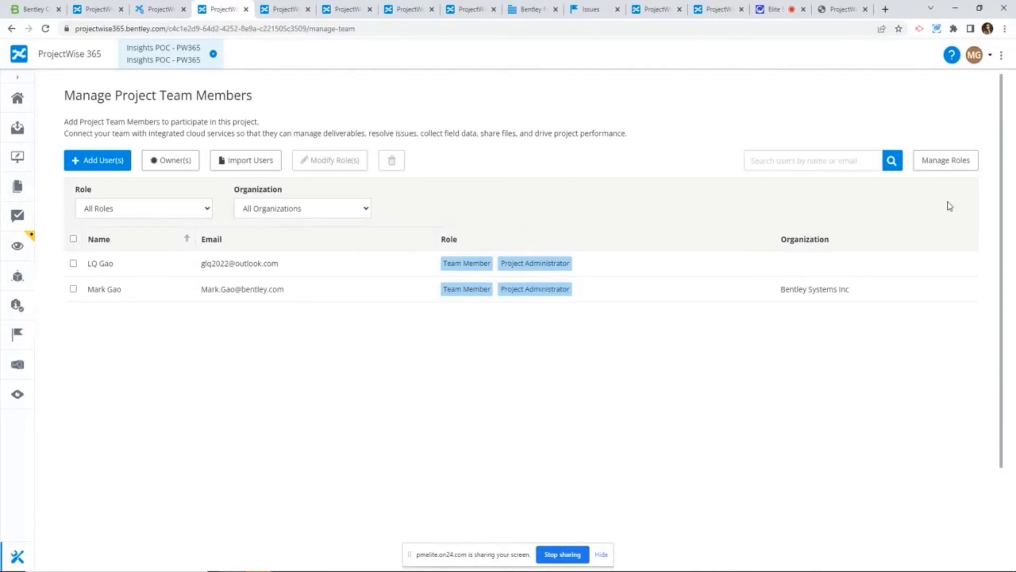
click(943, 163)
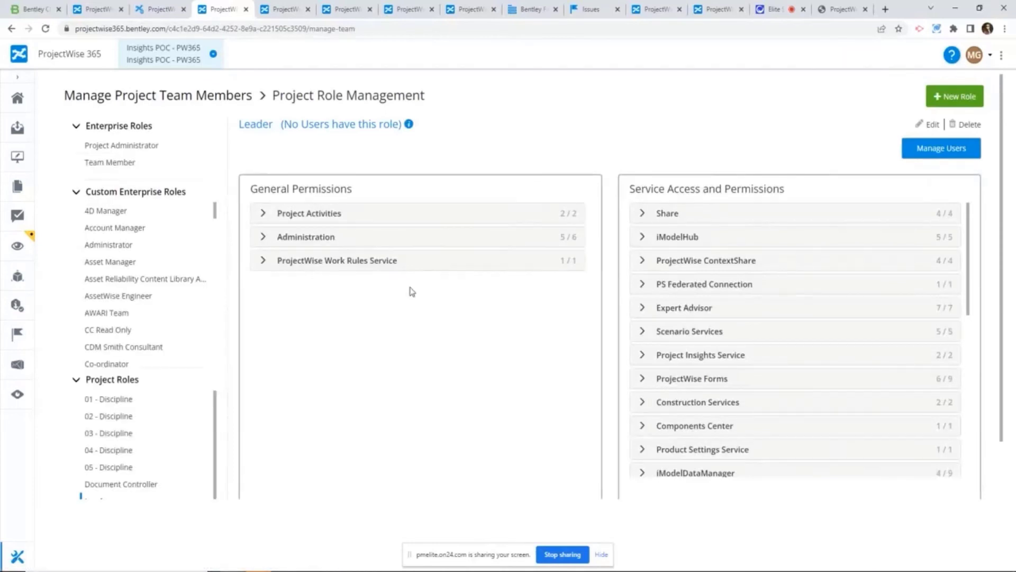
Review the Team Member role's 2 users and service access, including 4D Scheduling Permissions at 19/19.
click(116, 165)
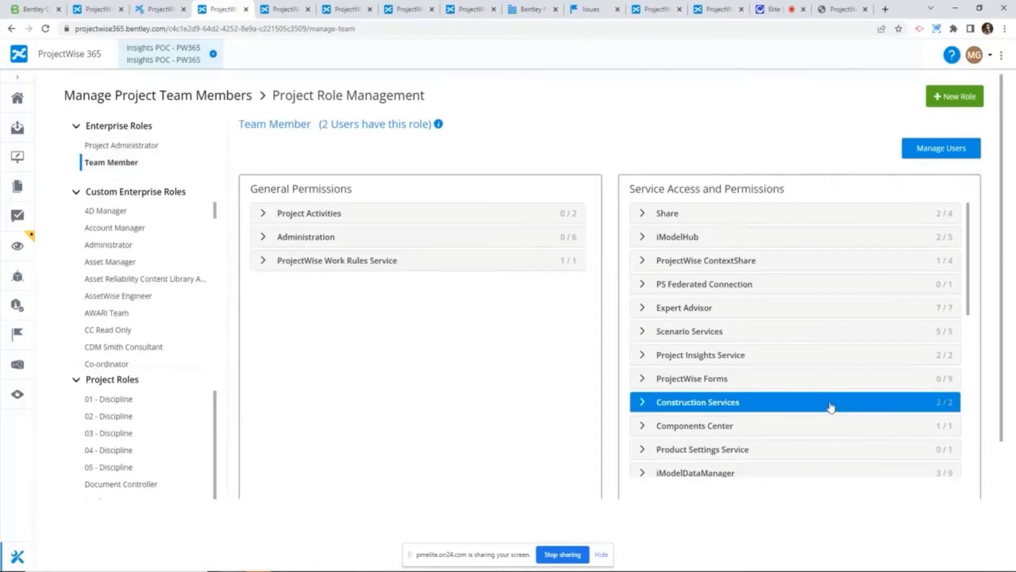
scroll(832, 407, down, 2)
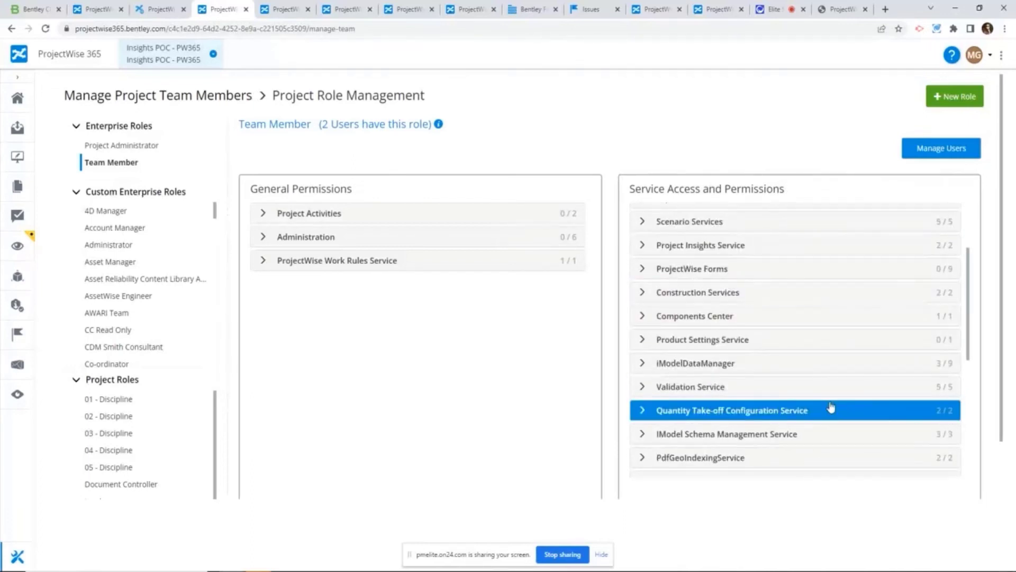
scroll(831, 406, down, 2)
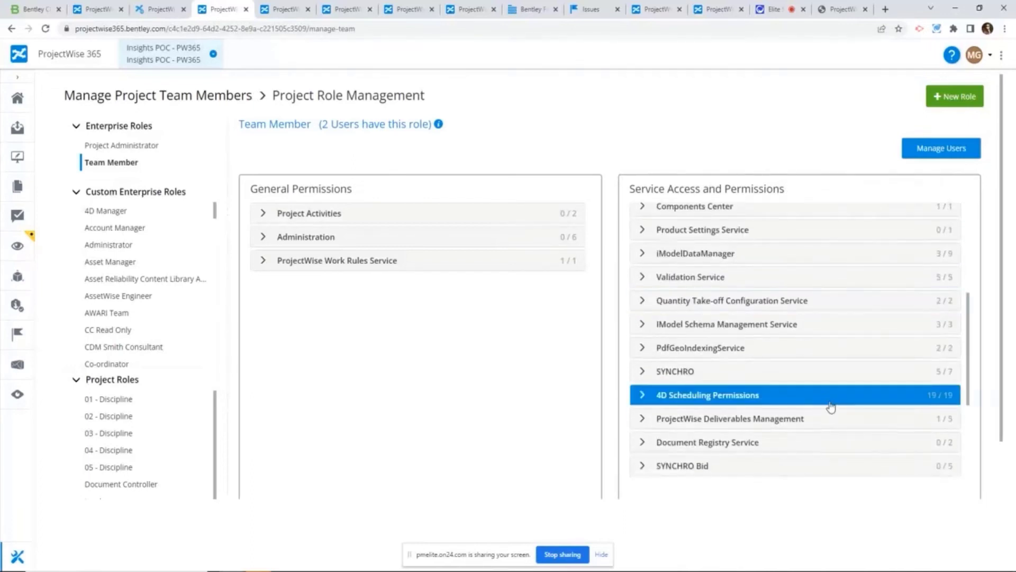
scroll(831, 407, down, 2)
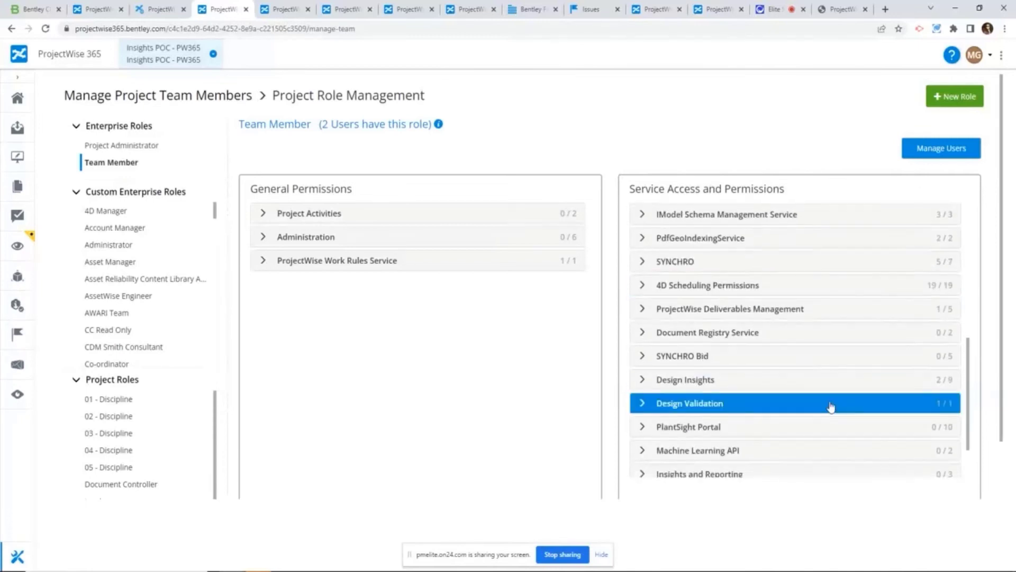
scroll(831, 407, down, 2)
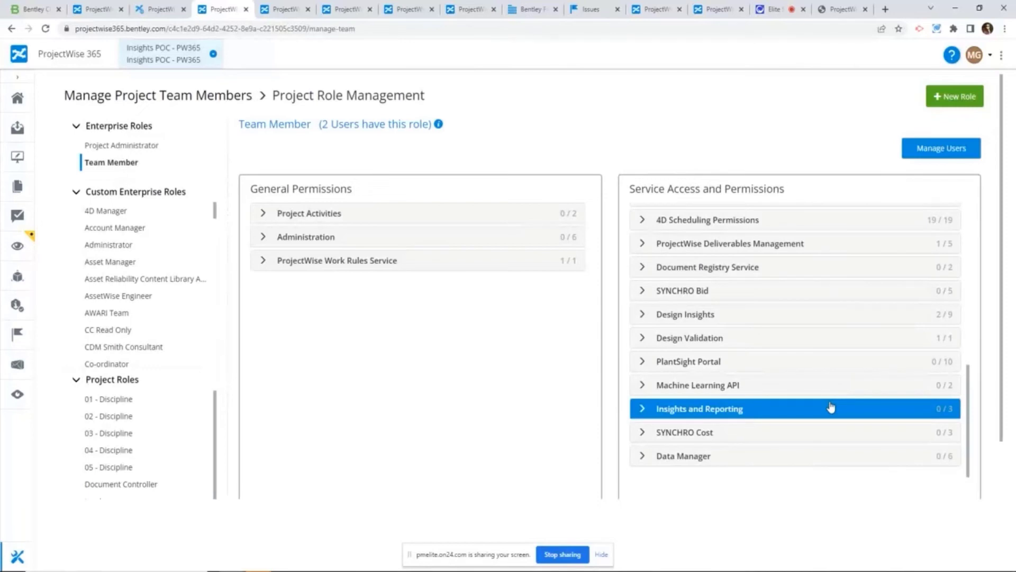
scroll(831, 406, down, 2)
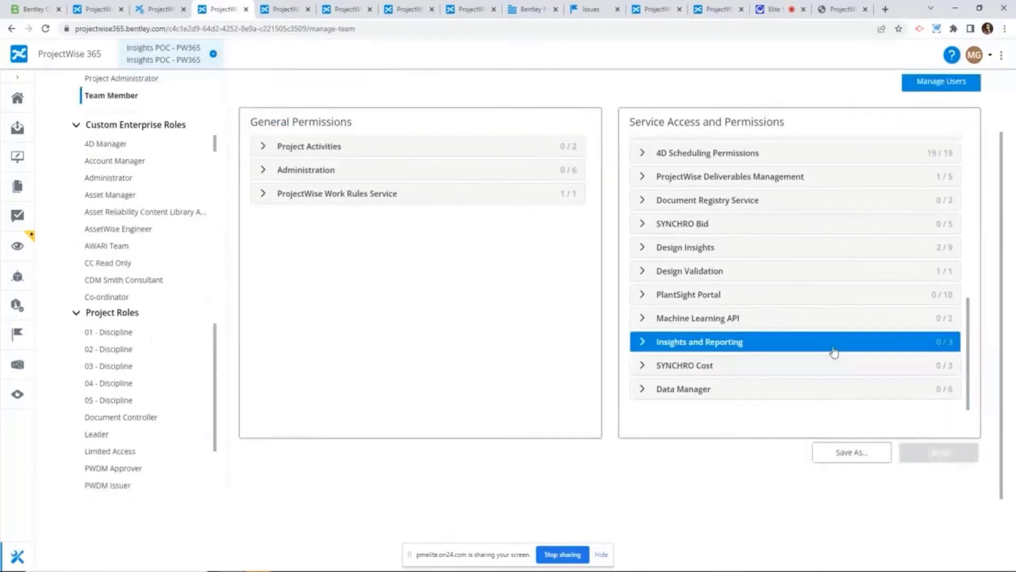
scroll(834, 349, up, 4)
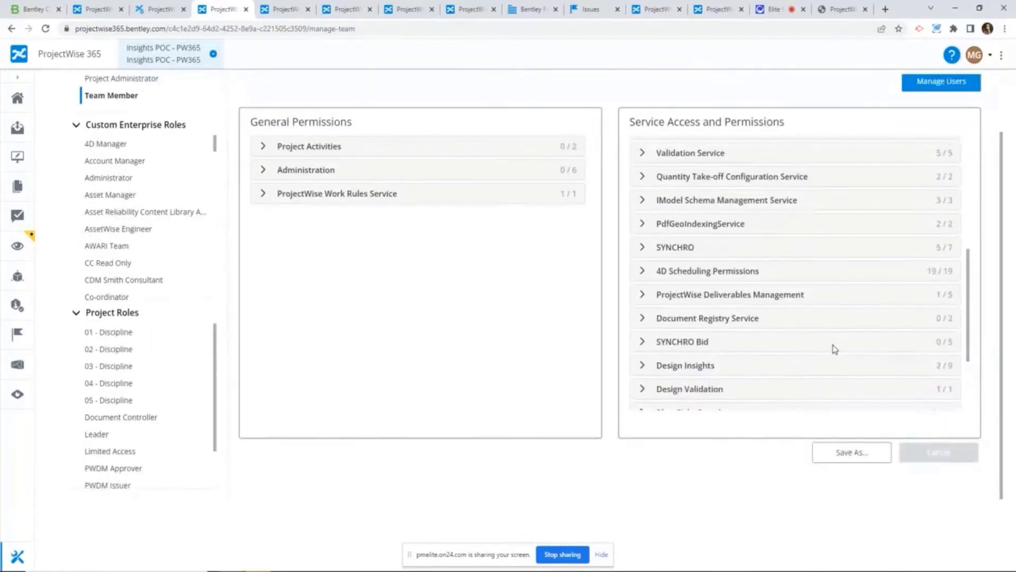
scroll(833, 350, up, 3)
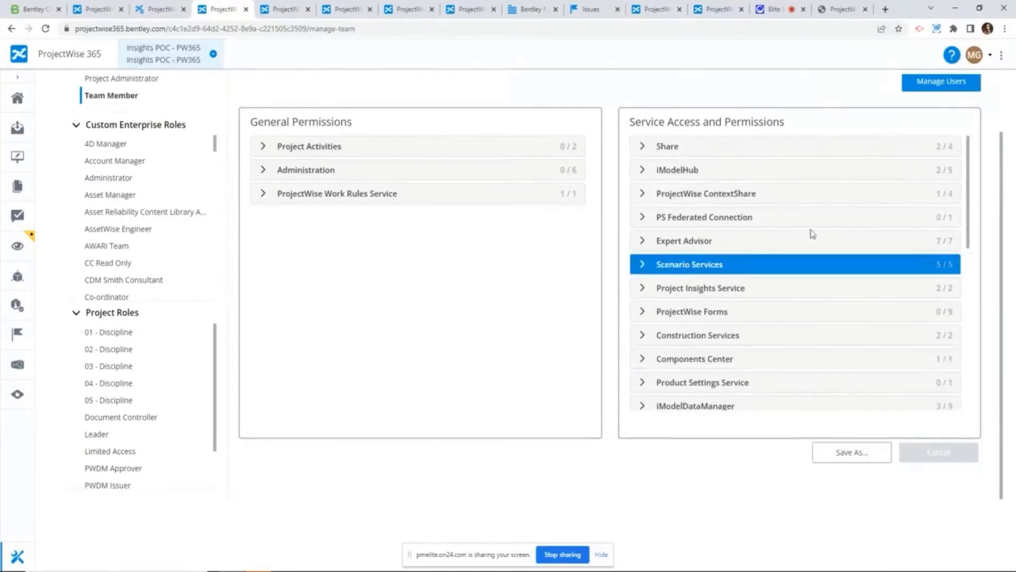
Expand the Team Member role's ProjectWise Forms permissions, showing View through Create Dashboards at 0 of 9.
click(642, 315)
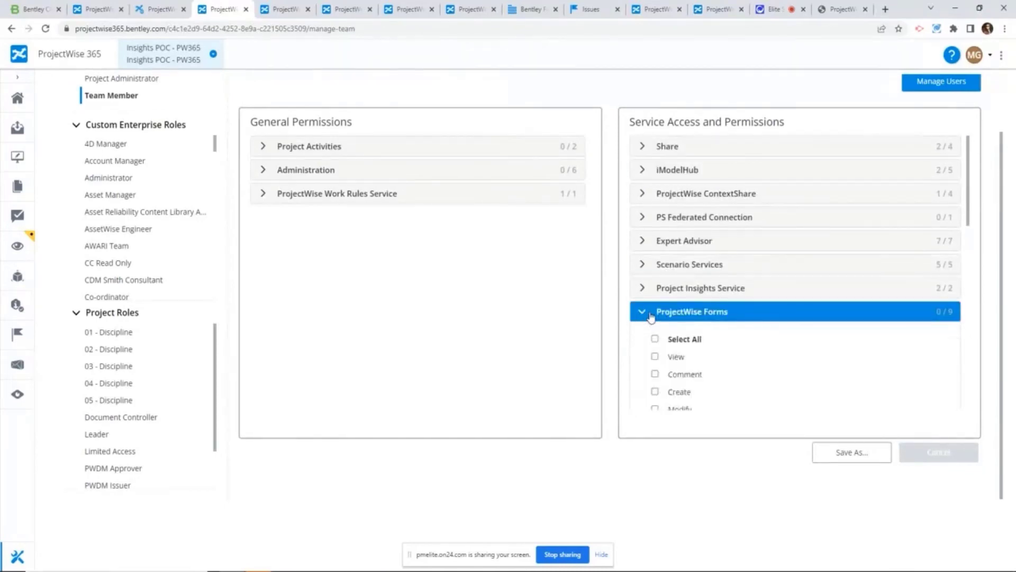
scroll(704, 363, down, 1)
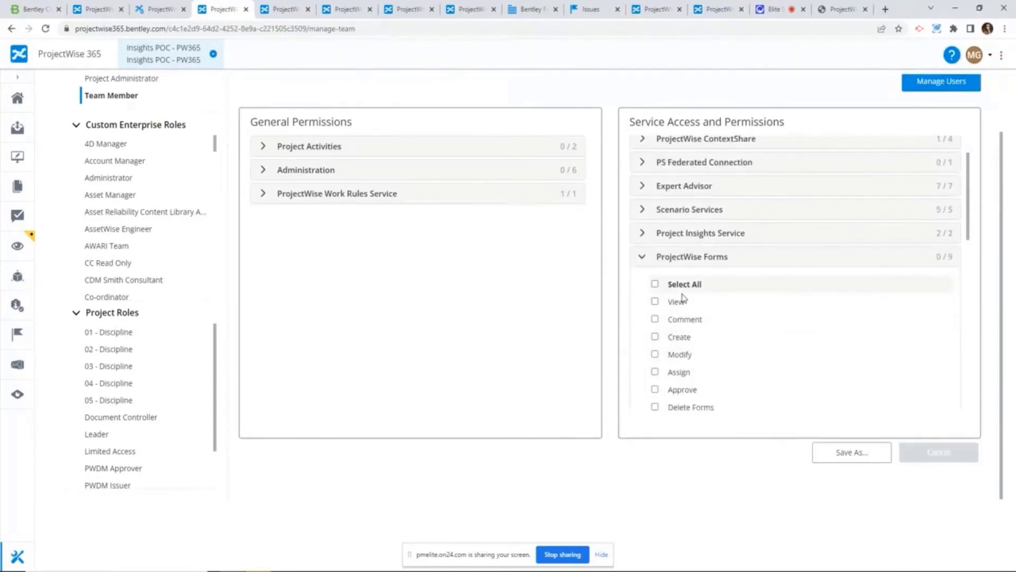
scroll(683, 299, down, 1)
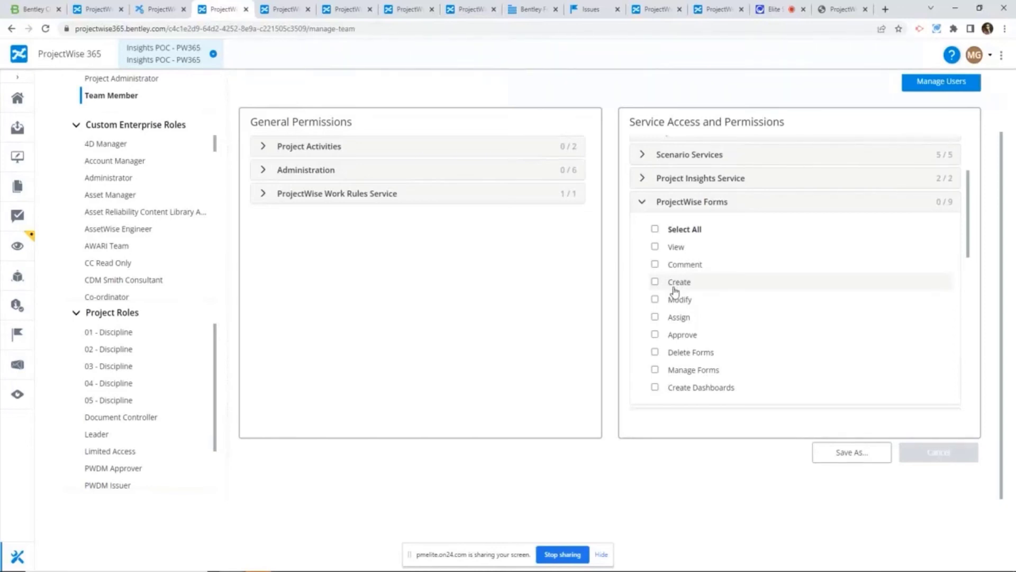
Return to the Elite Studio webcast console and find Q&A question 6 on Deliverables Management mark-ups.
click(778, 11)
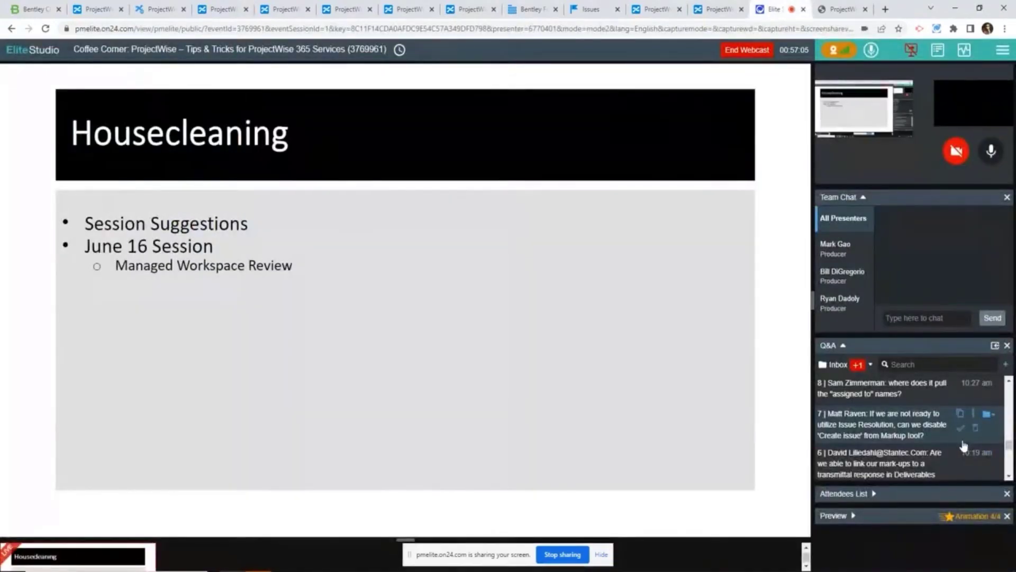
scroll(964, 445, down, 1)
mouse_move(923, 416)
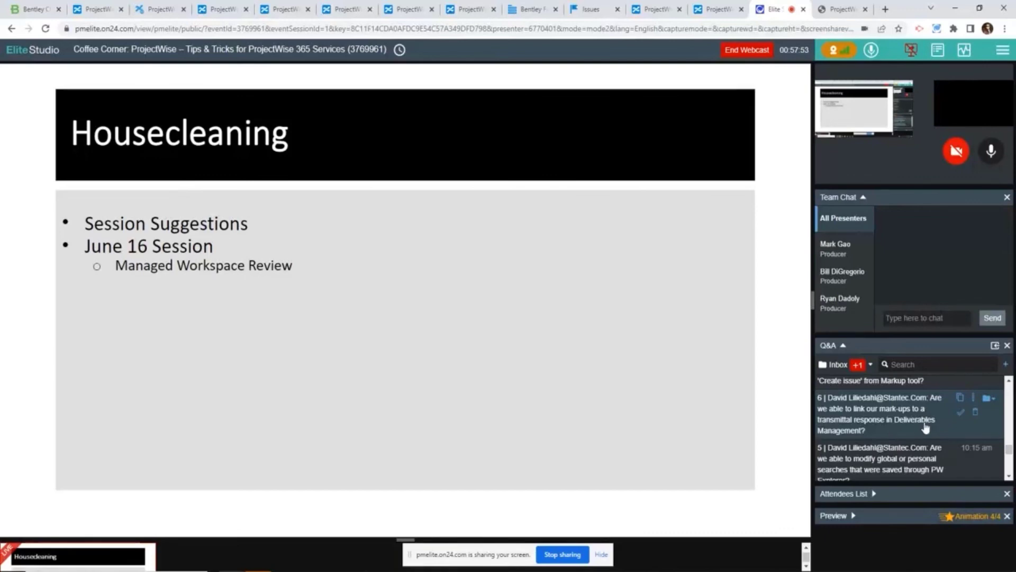
scroll(925, 428, down, 1)
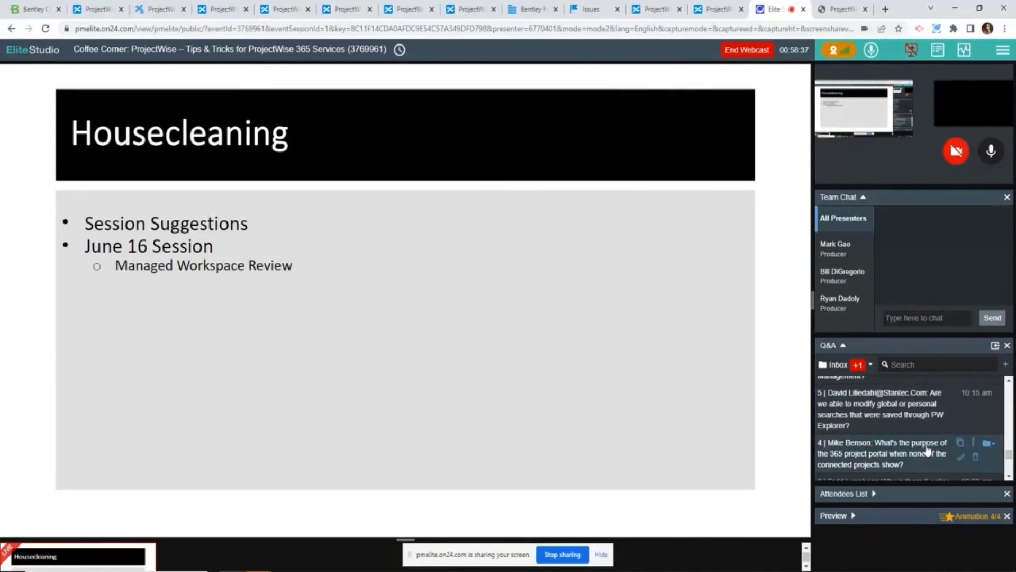
scroll(928, 450, down, 1)
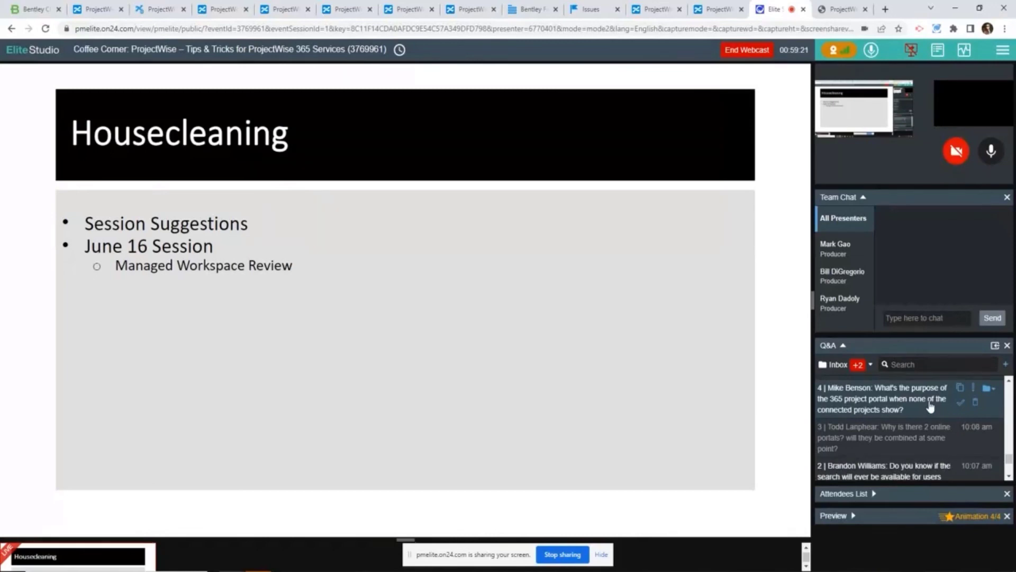
Mute the presenter's microphone in the media player panel.
click(991, 151)
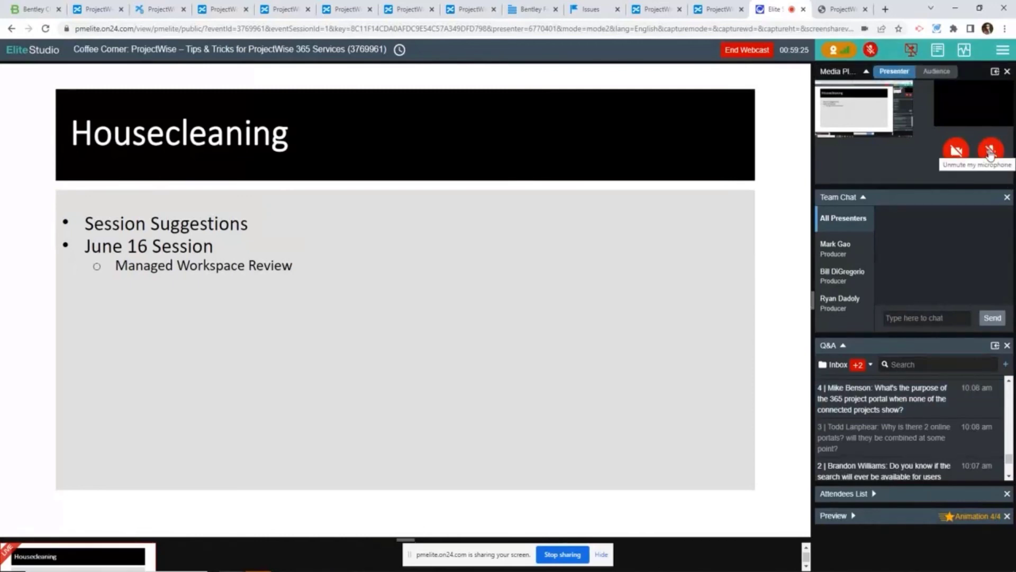